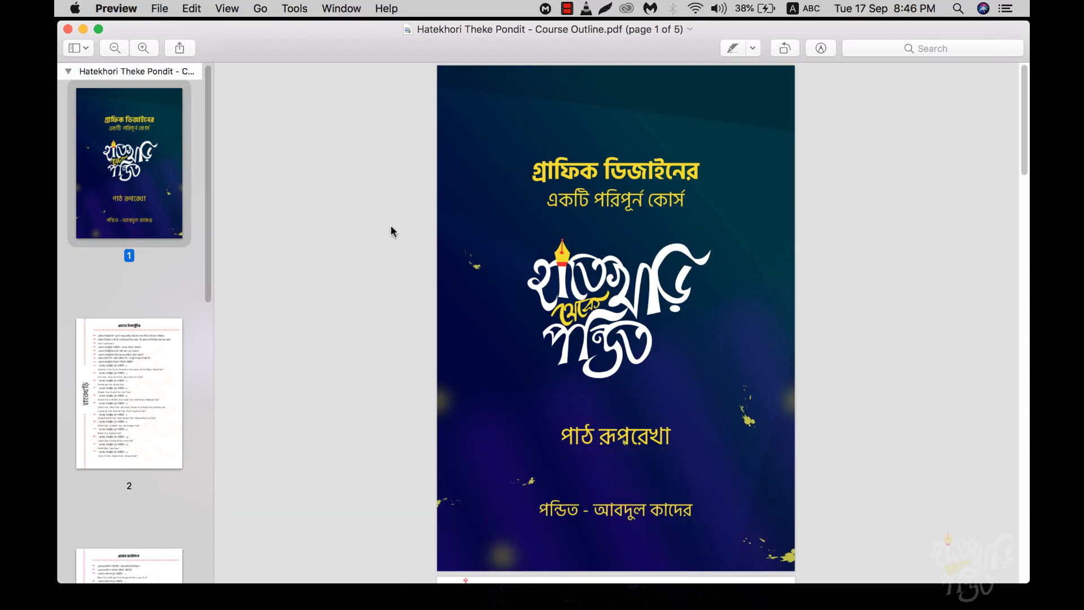
Examine the Illustrator and Photoshop topic lists in the course outline PDF, down to the last Photoshop lesson on graphic file types
scroll(390, 228, down, 2)
click(102, 355)
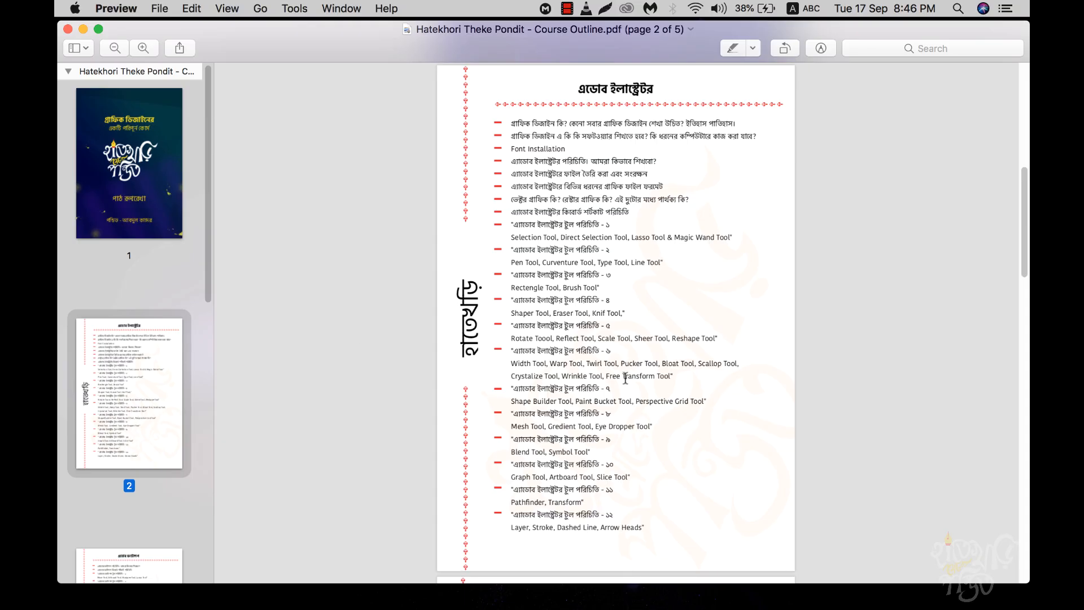
scroll(625, 377, down, 6)
scroll(625, 377, down, 4)
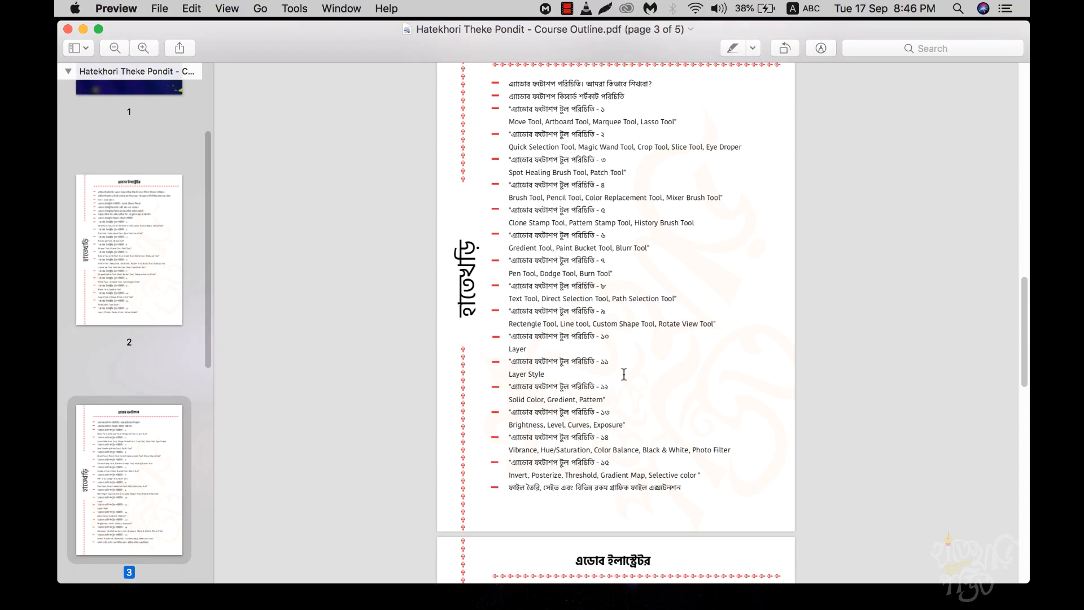
drag(508, 454, 637, 455)
scroll(565, 446, up, 1)
scroll(565, 447, up, 1)
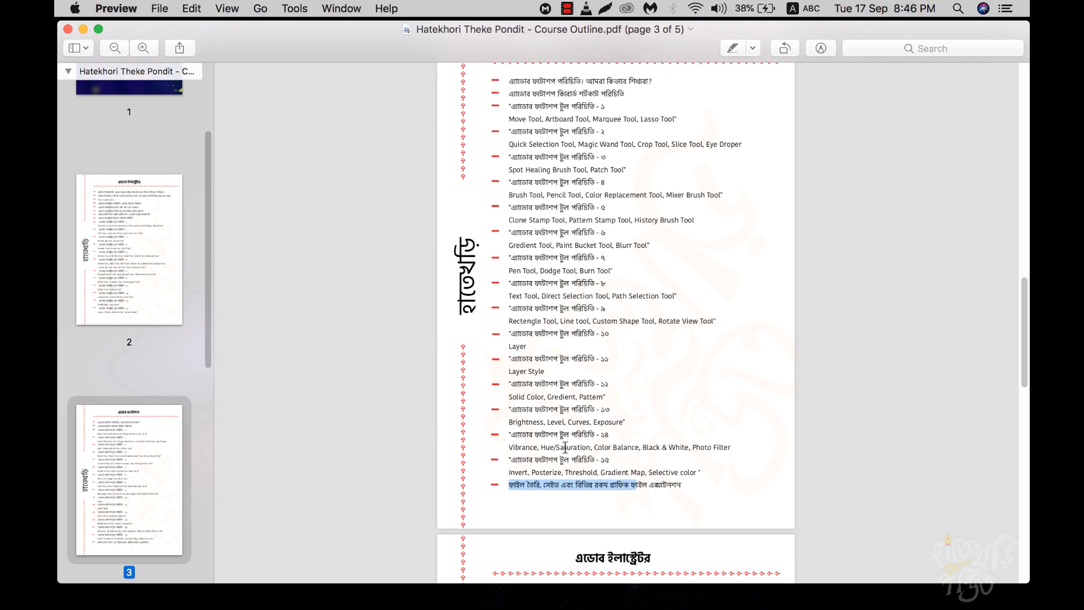
click(144, 47)
scroll(640, 398, down, 5)
scroll(639, 398, down, 3)
click(531, 452)
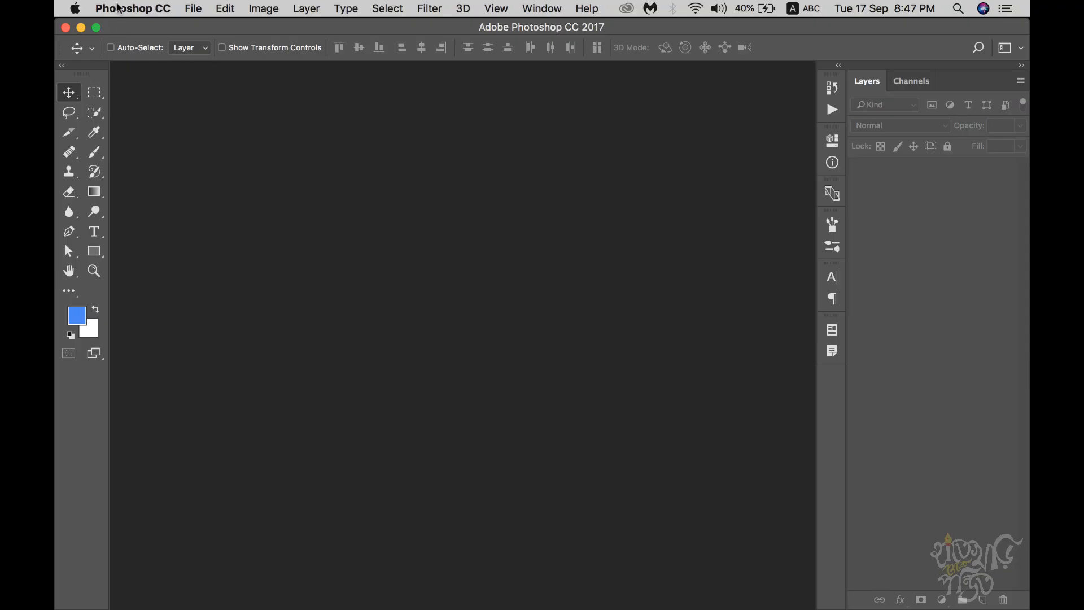
Switch to Photoshop and start setting up a new document
click(153, 9)
mouse_move(199, 10)
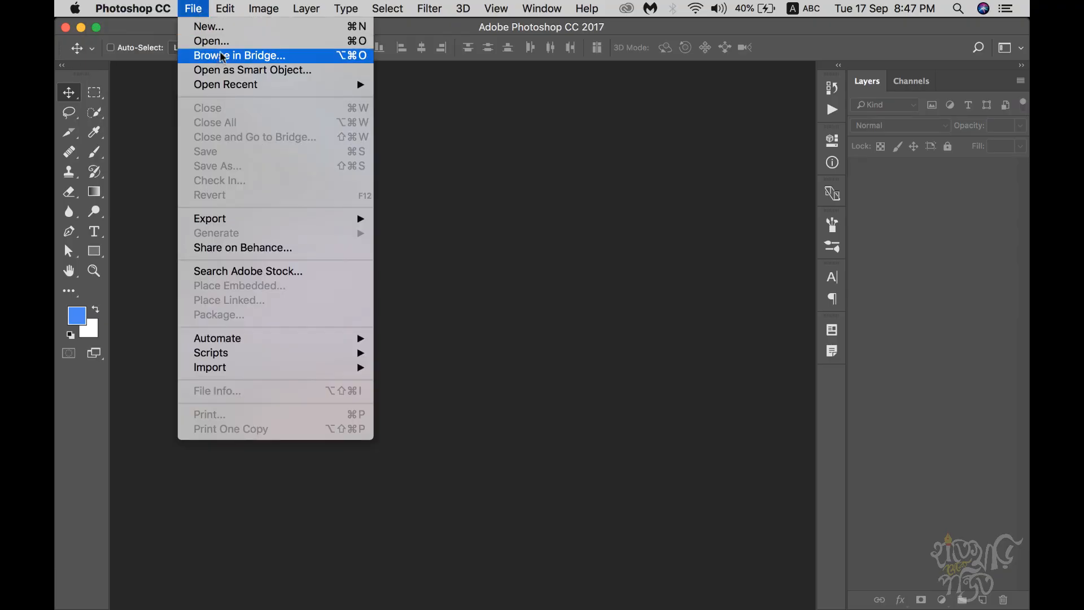
click(242, 27)
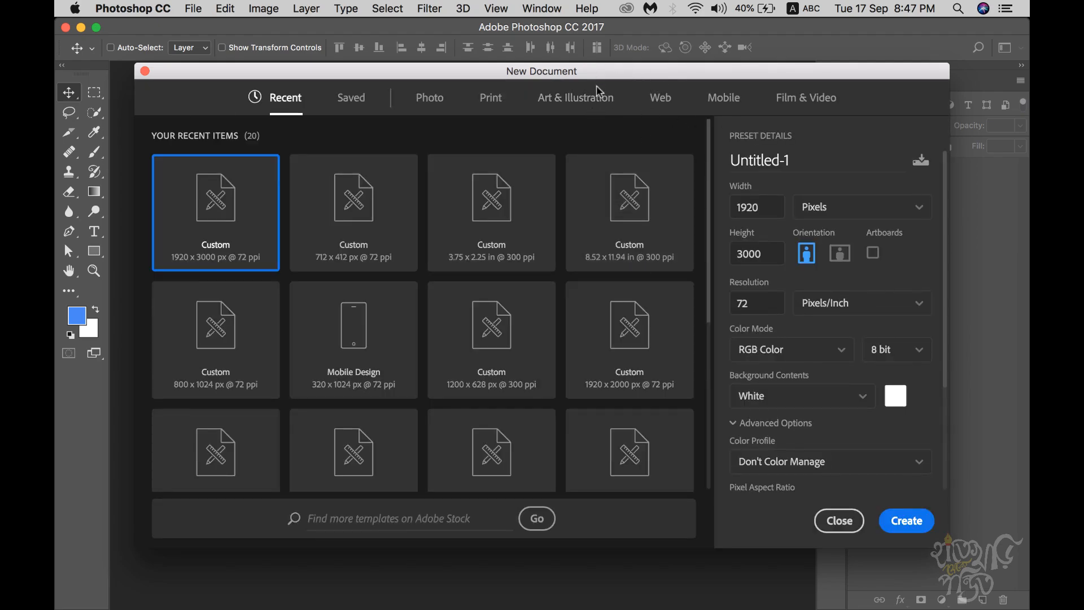
drag(575, 75, 588, 68)
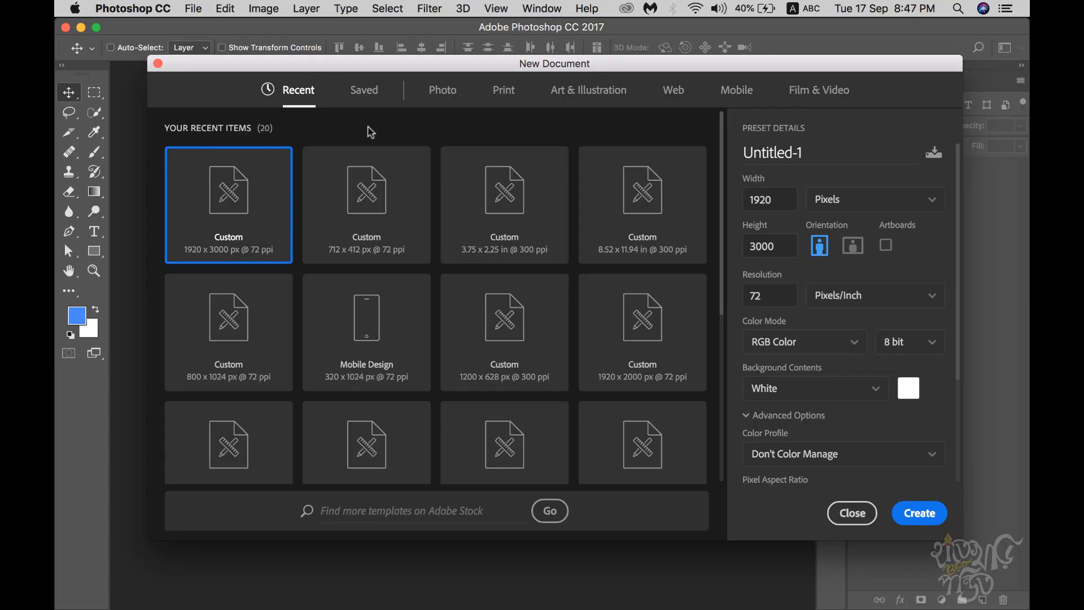
Look through the blank document presets for Photo, Print, Art & Illustration, Web, Mobile and Film & Video
click(443, 91)
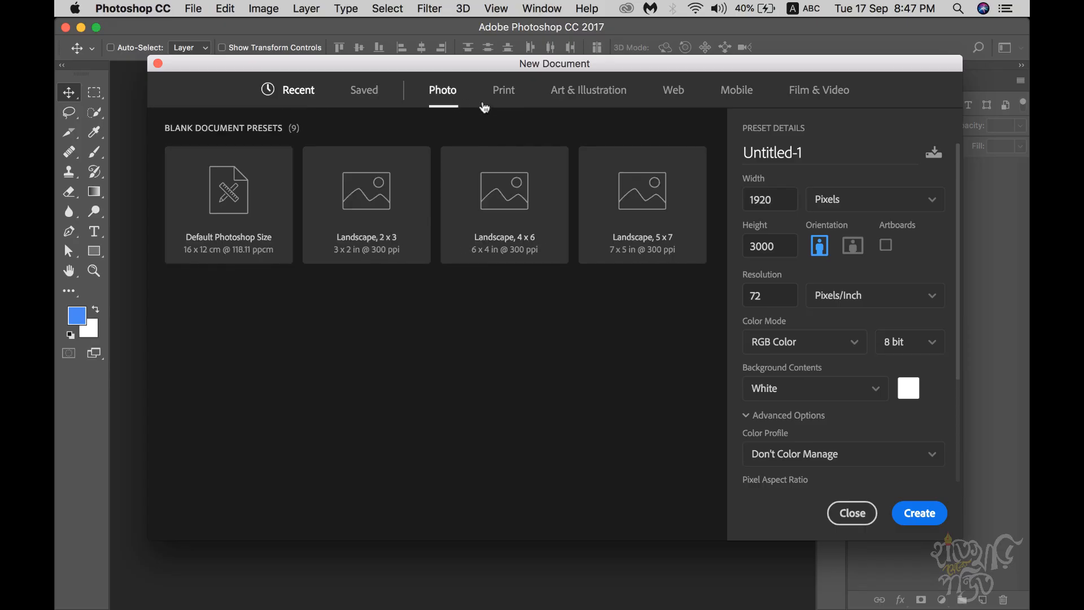
click(504, 91)
click(585, 95)
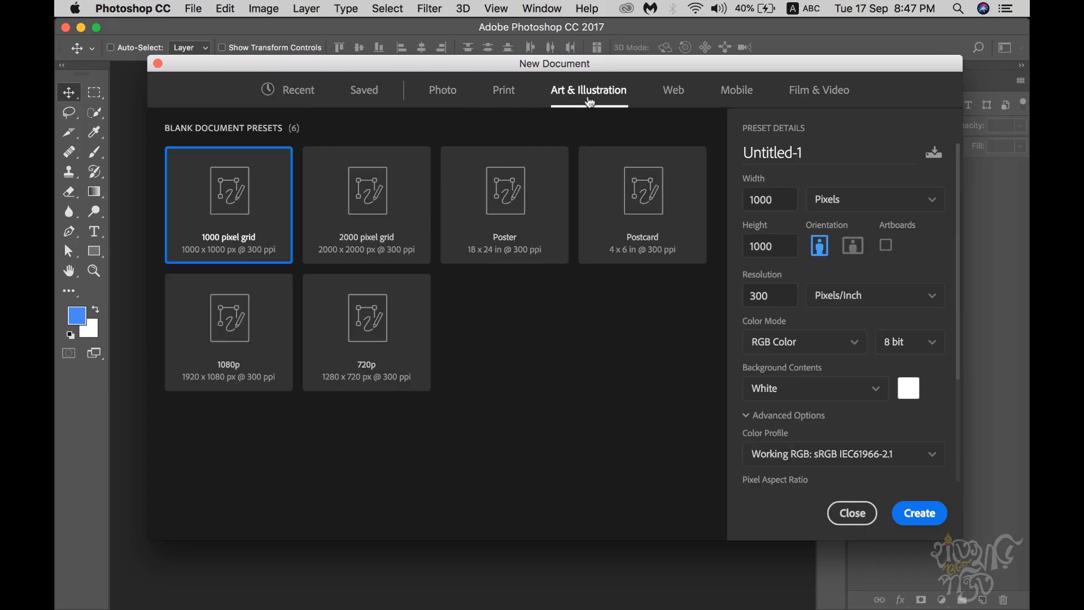
click(673, 91)
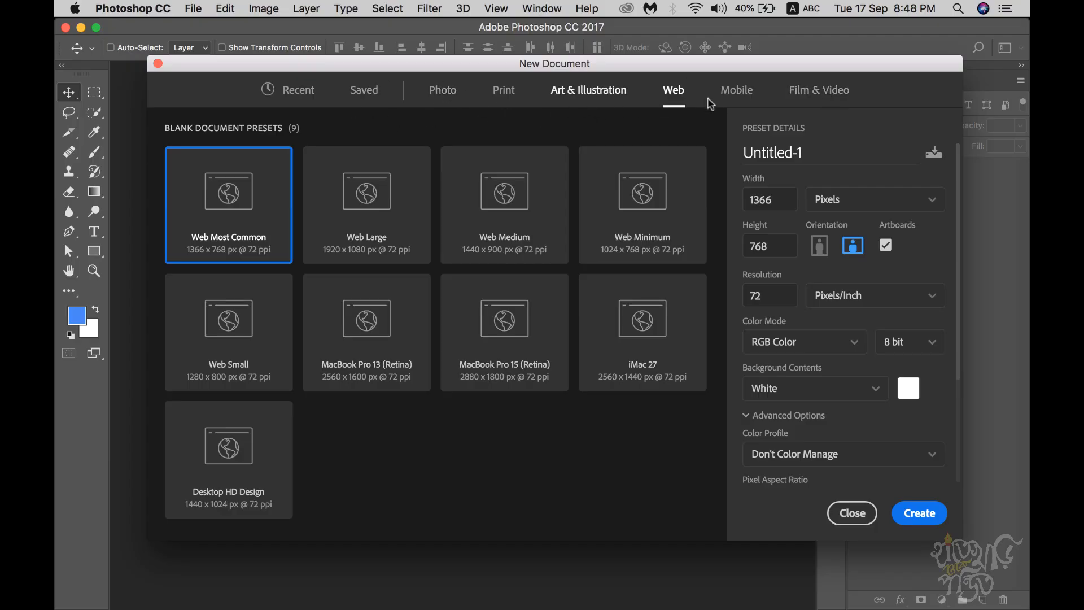
click(734, 90)
click(801, 91)
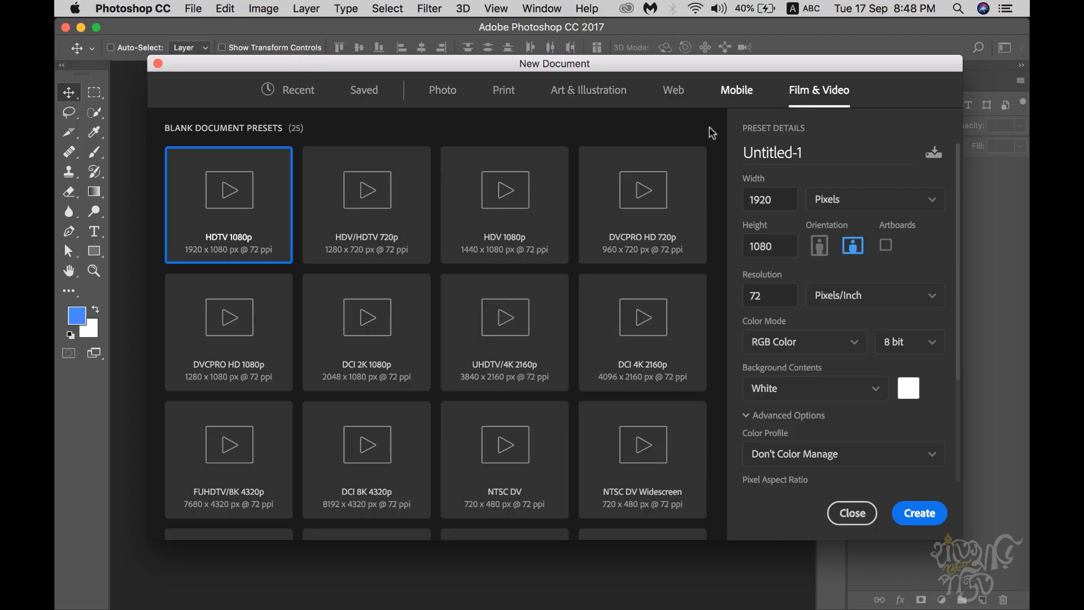
click(737, 90)
click(589, 90)
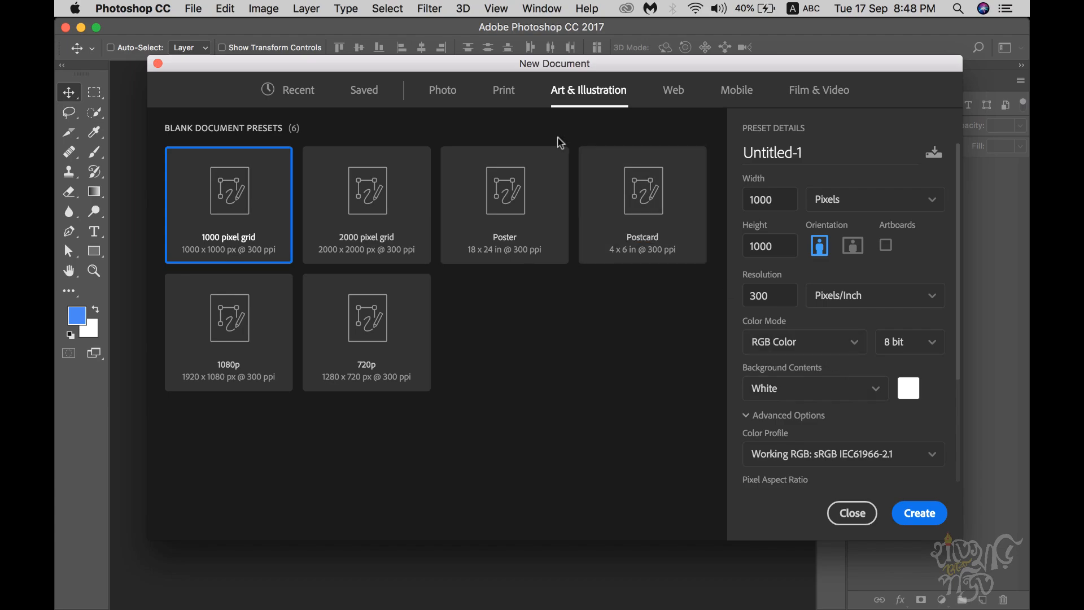
Base the new document on the Print presets and name it "Flyer Design"
click(511, 95)
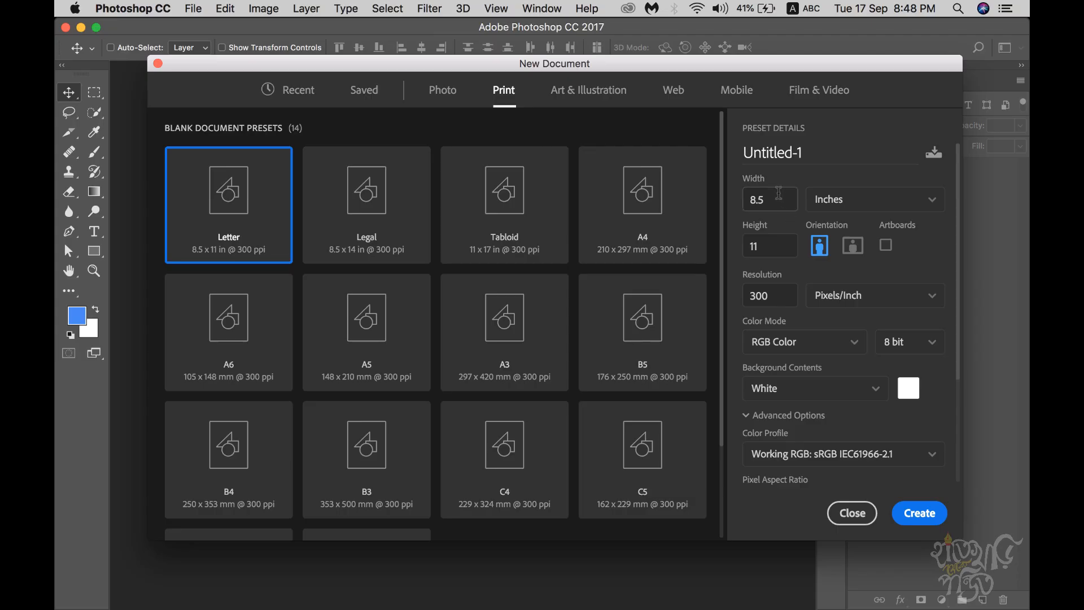
click(811, 152)
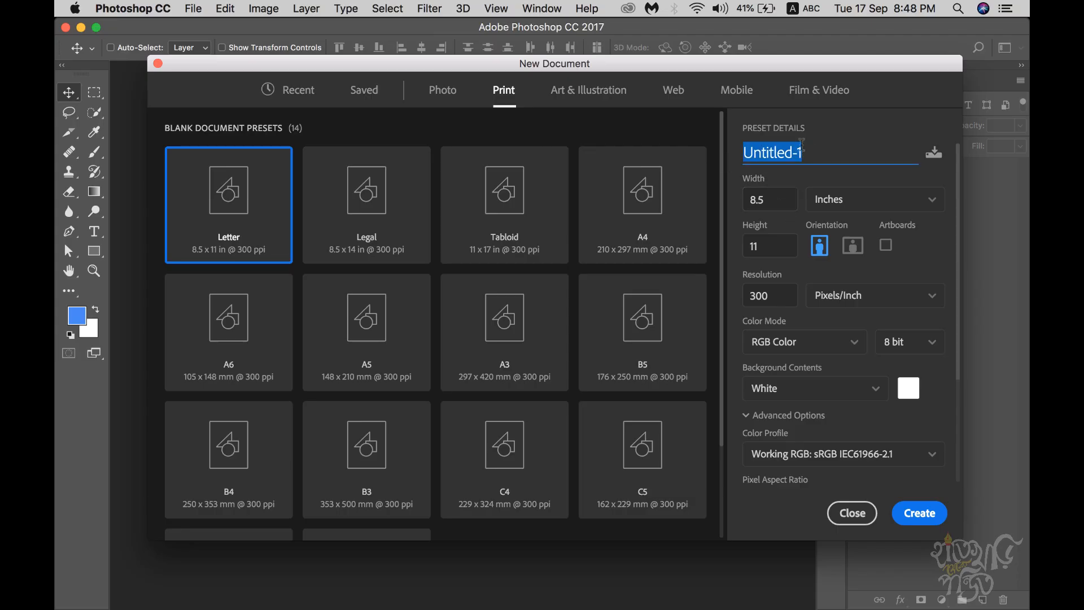
click(813, 154)
drag(814, 154, 726, 156)
text(Flyer D)
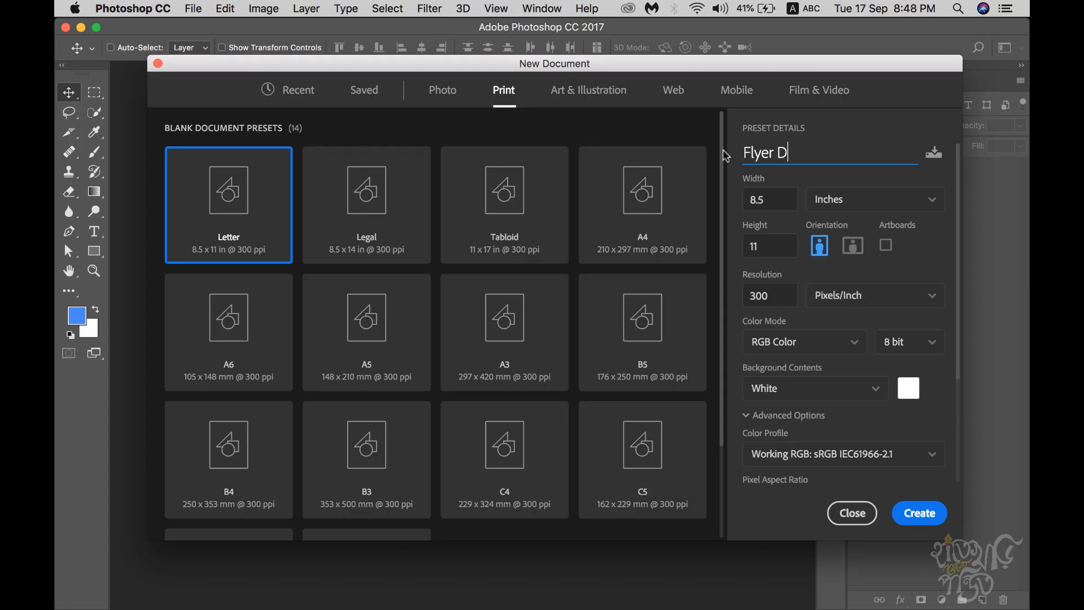
text(esign)
Set the page size to 8.27 by 11.69 inches, keep the resolution at 300 pixels/inch, and create the document
drag(769, 197, 740, 194)
double_click(778, 244)
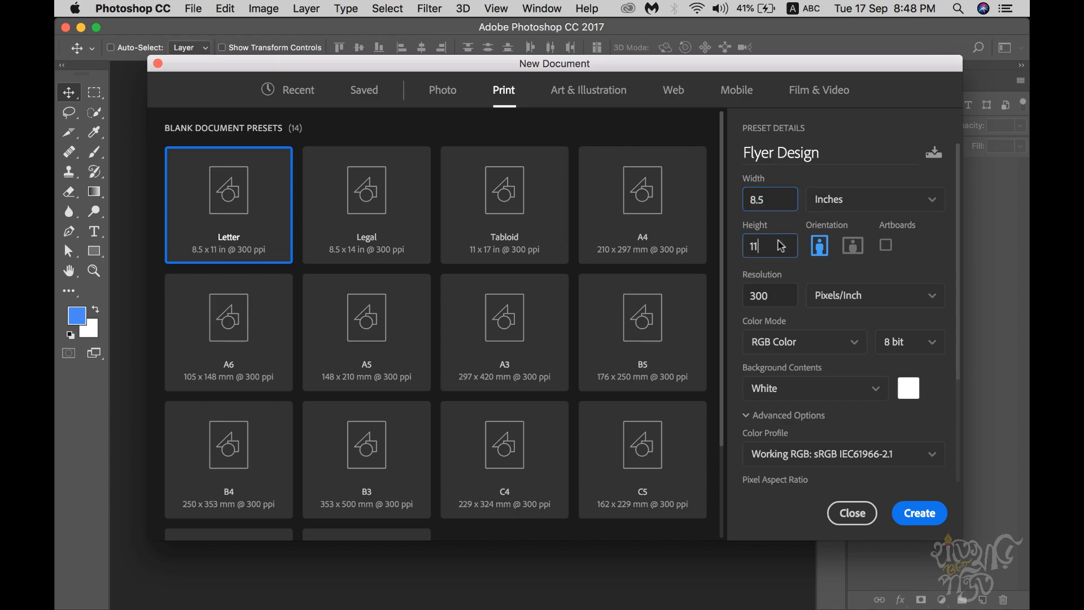
double_click(777, 201)
text(8.27)
double_click(766, 246)
text(11.69)
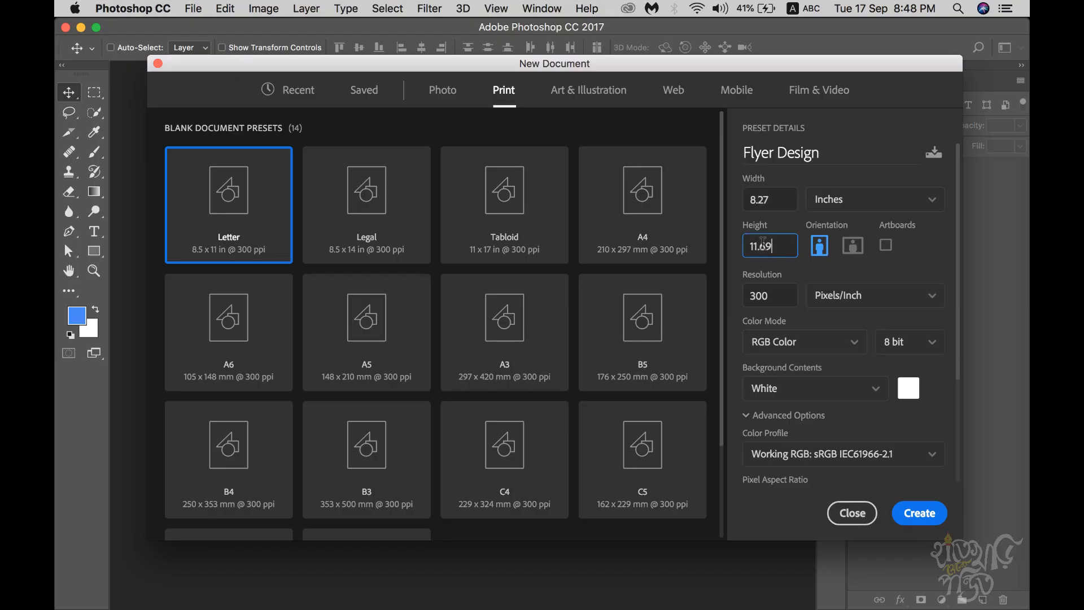
double_click(768, 192)
double_click(779, 293)
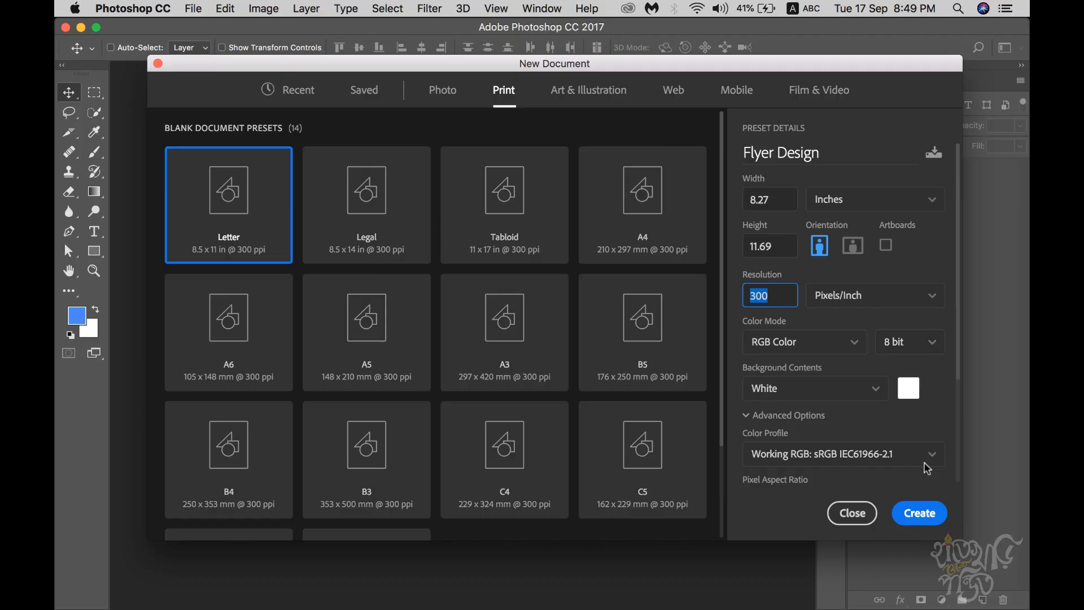
click(922, 514)
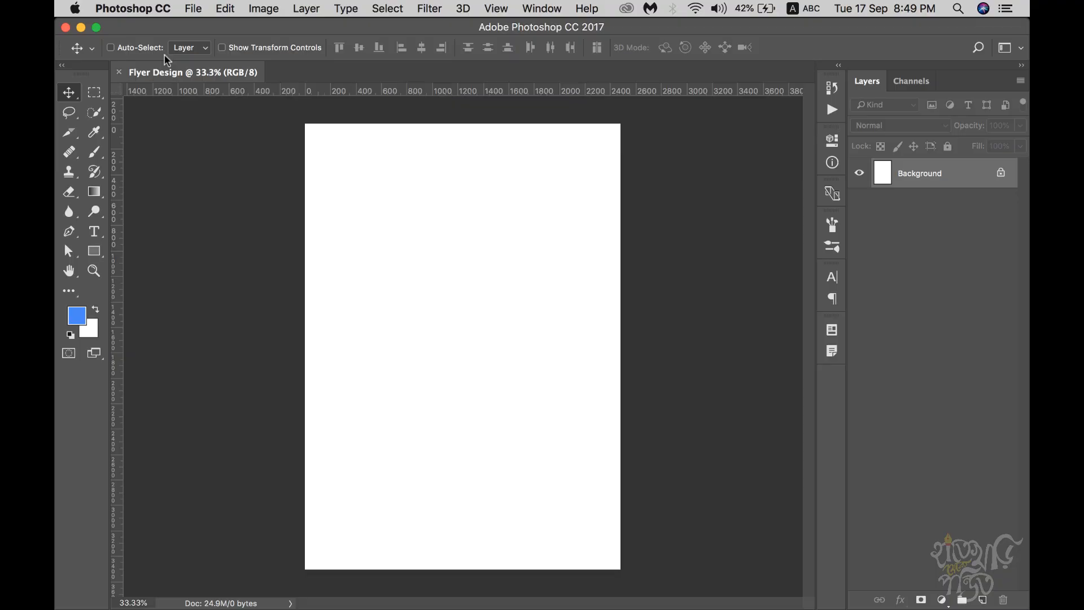
click(187, 6)
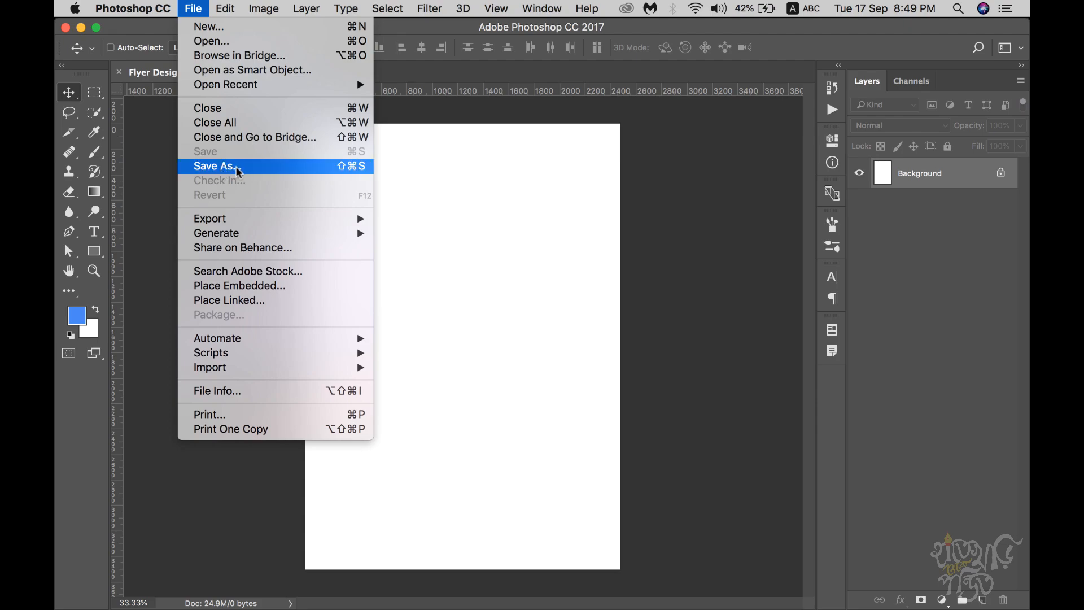
click(584, 254)
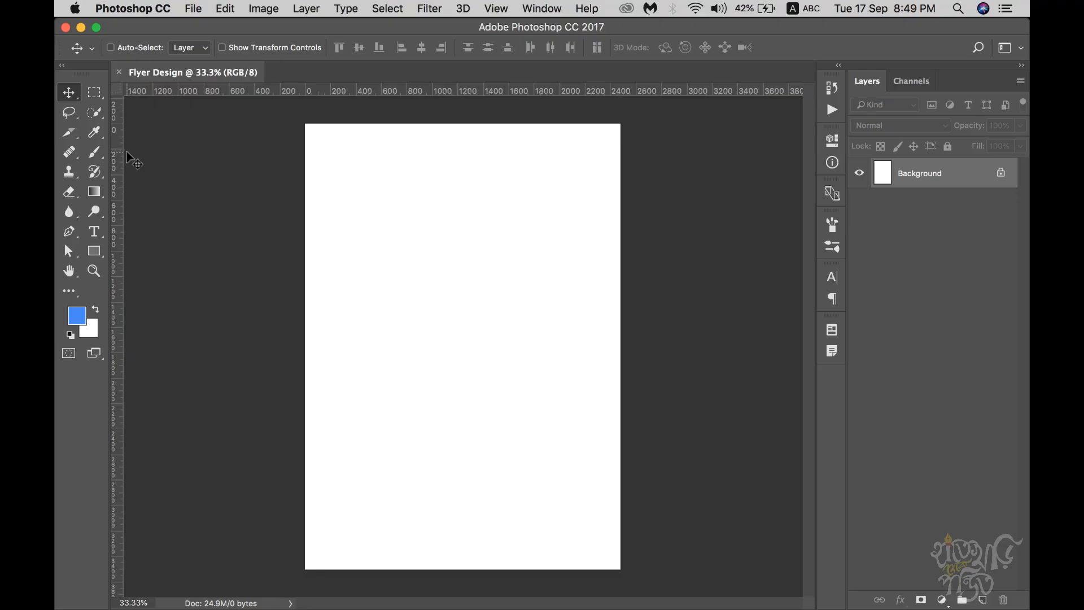
Add the text "Hatekhori theke pondit", scale it to about 518%, and centre it horizontally in the upper middle of the page
key(t)
click(394, 309)
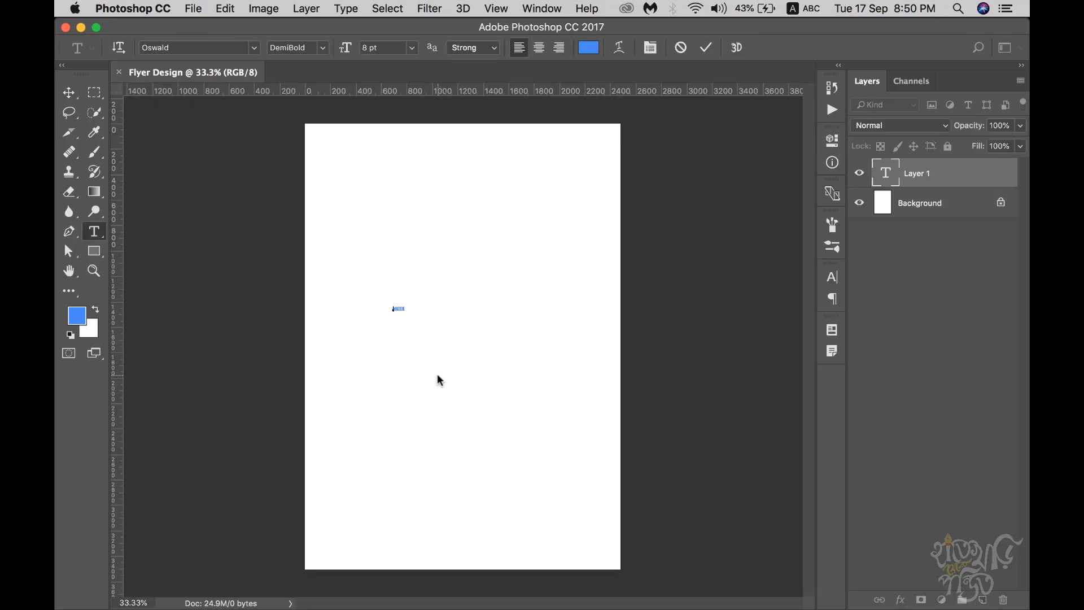
text(Hatek)
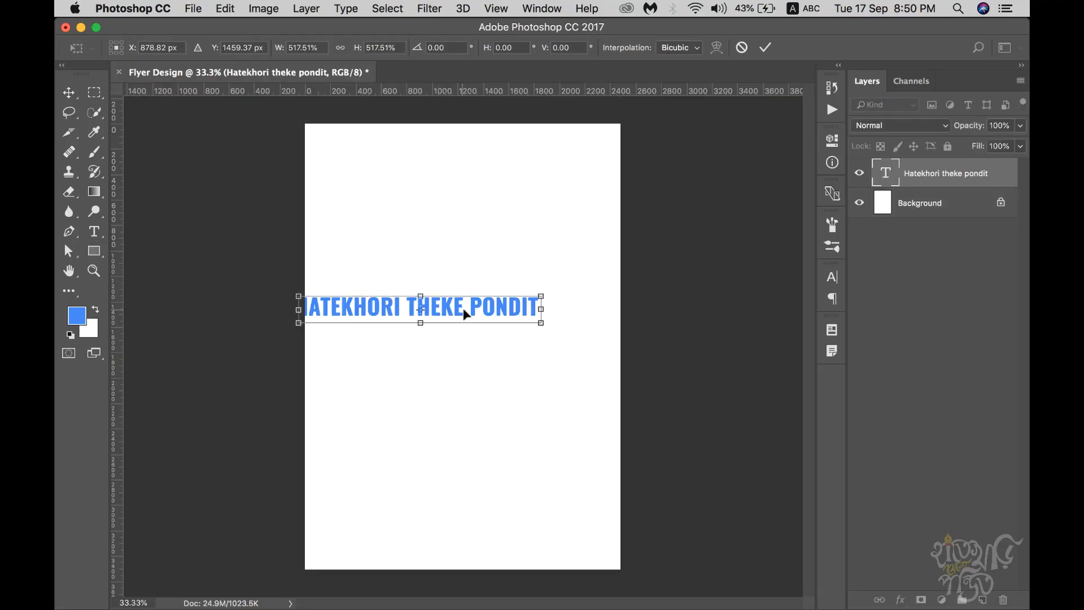
drag(463, 308, 501, 303)
key(Return)
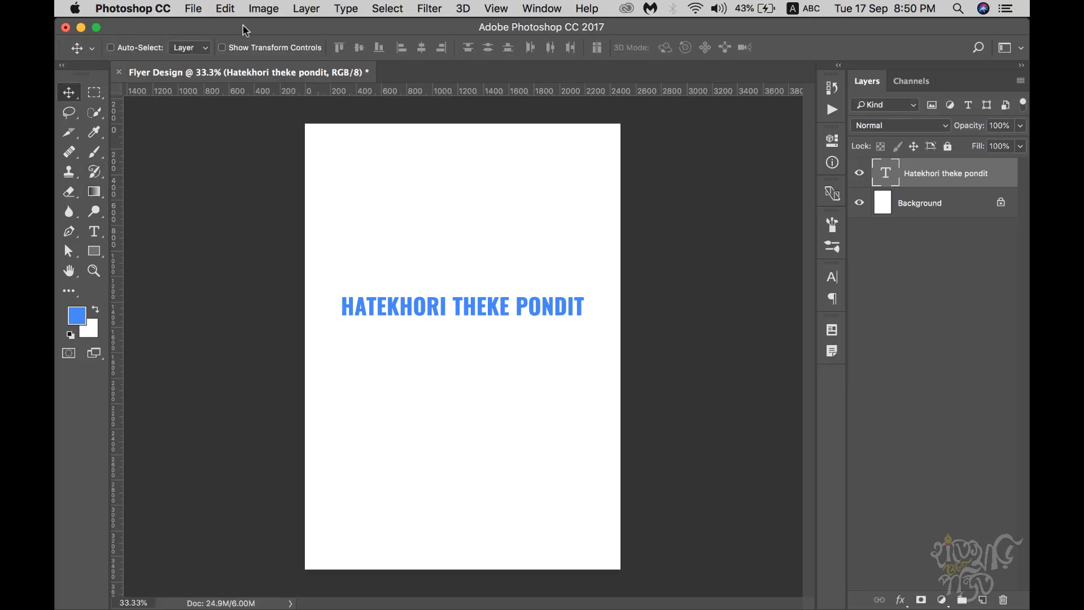
Review the file formats offered for saving the flyer document, and leave without saving
click(193, 8)
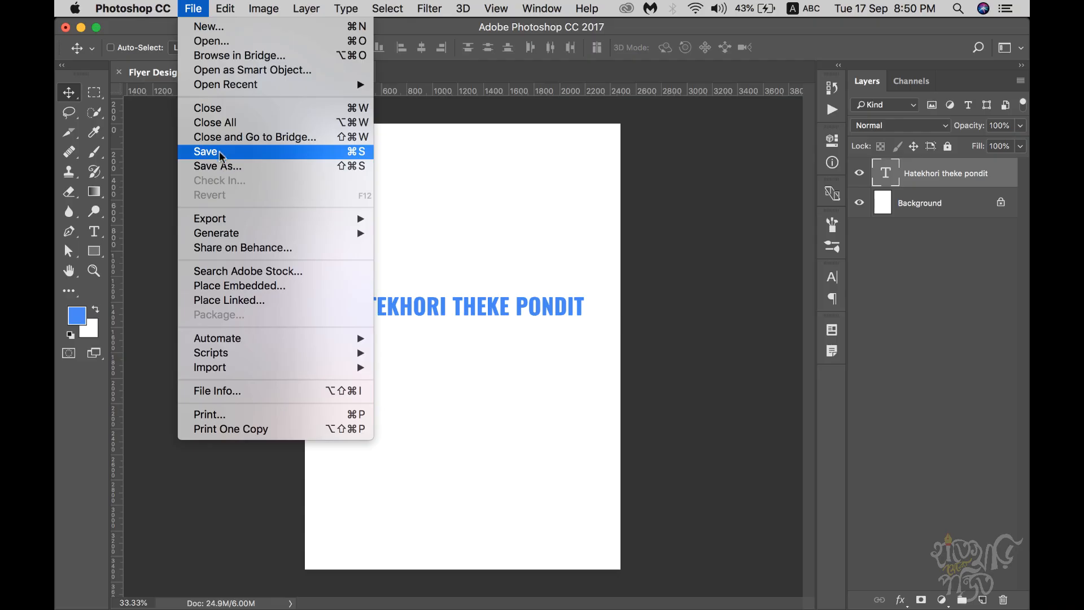
click(224, 157)
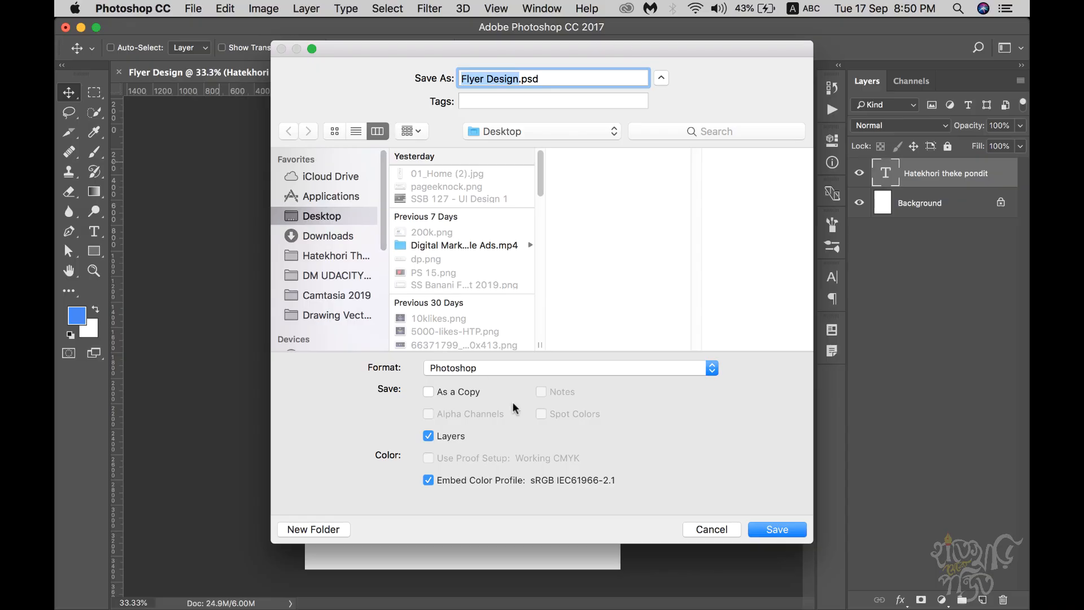
click(487, 370)
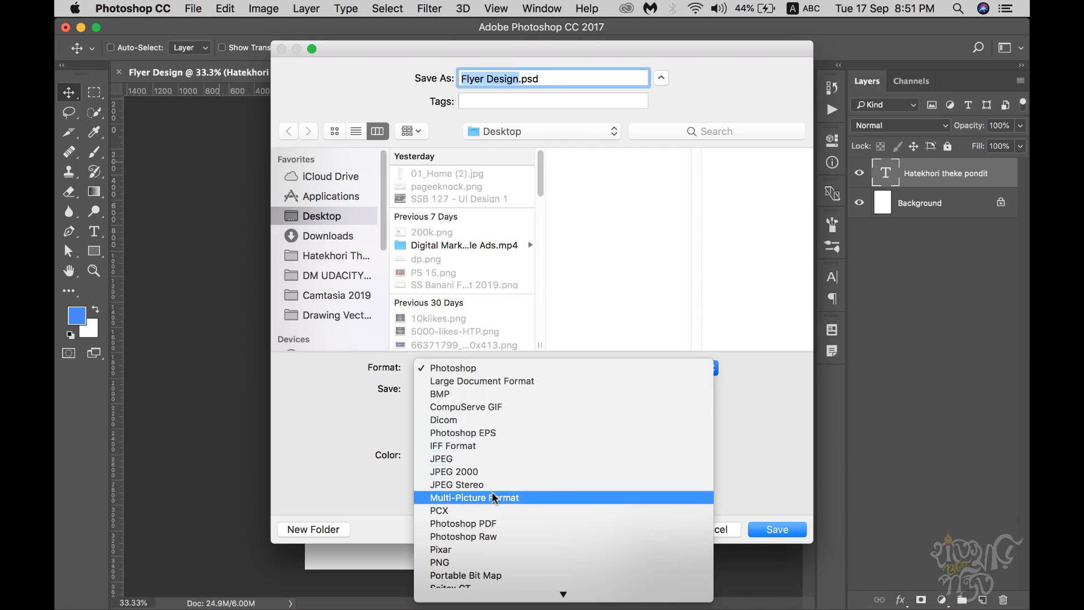
scroll(497, 521, down, 3)
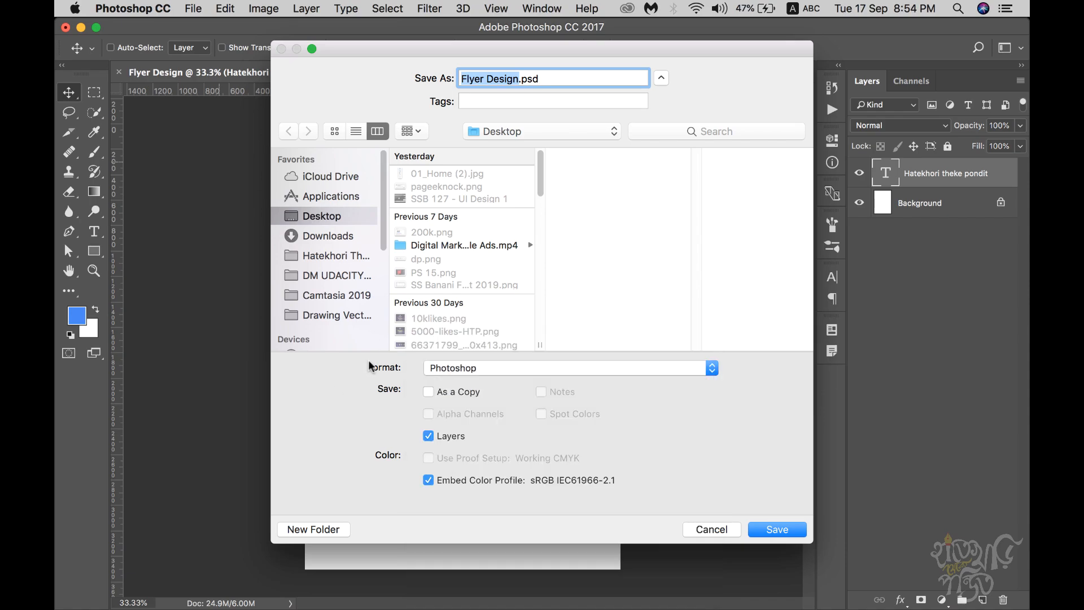
click(711, 529)
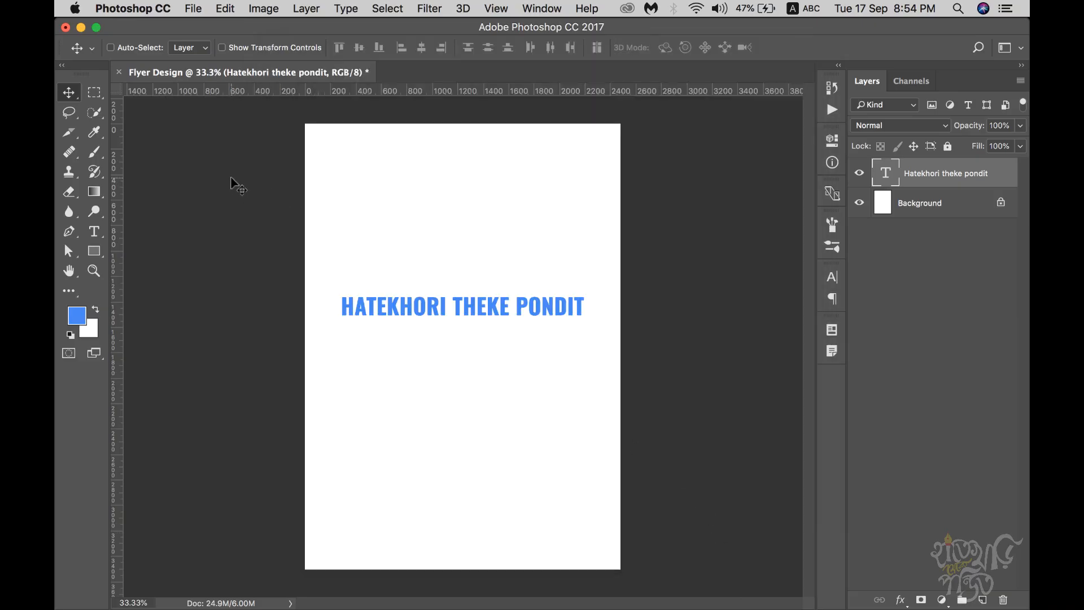
click(192, 9)
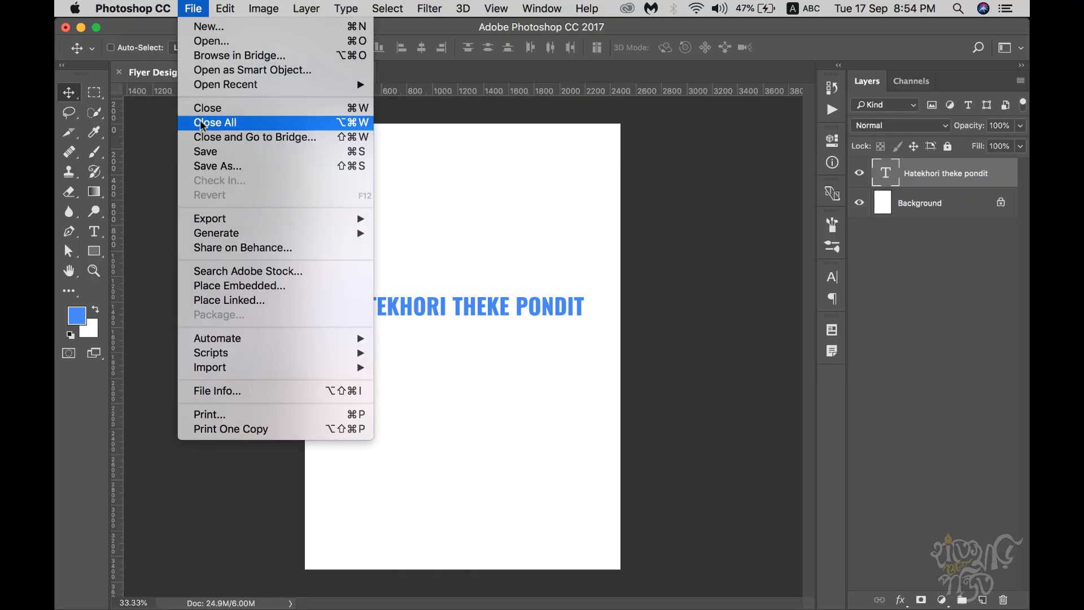
mouse_move(220, 360)
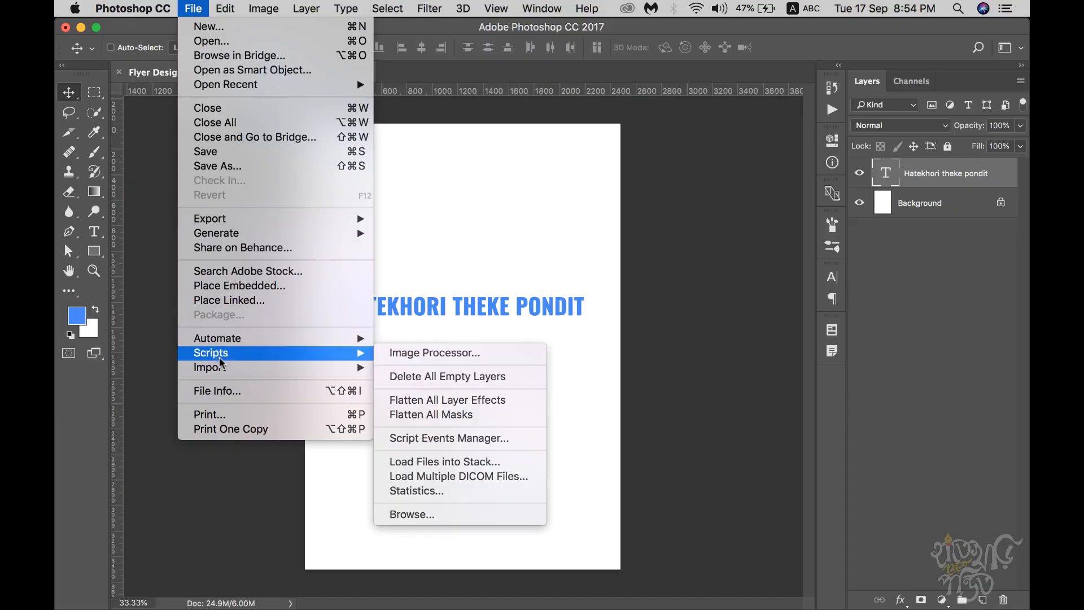
click(544, 223)
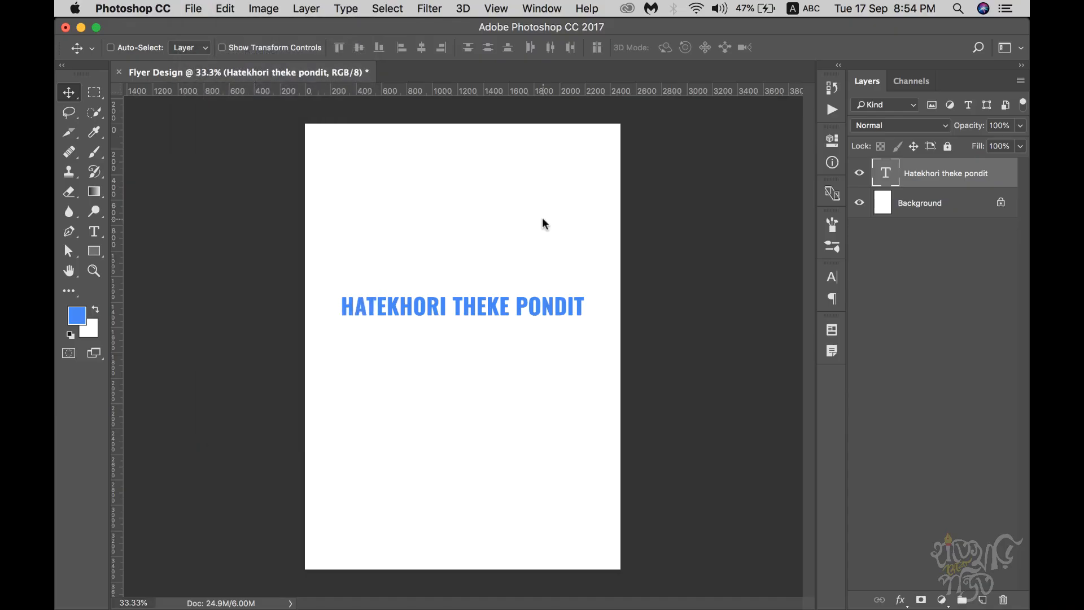
Open Save for Web for the flyer and review the available file formats and export presets
key(super)
key(super)
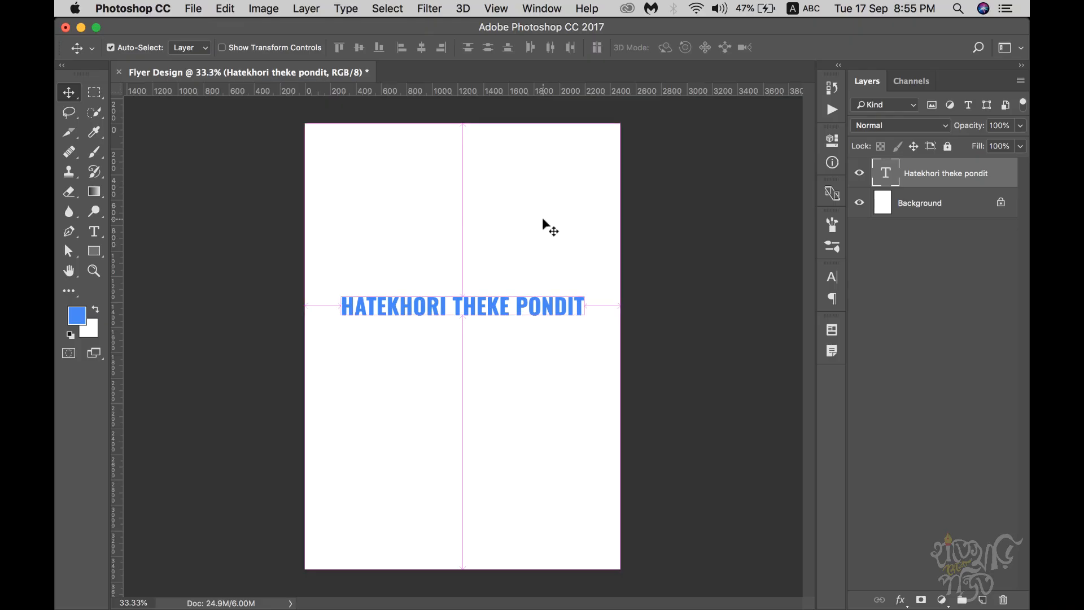
key(super+alt+shift+s)
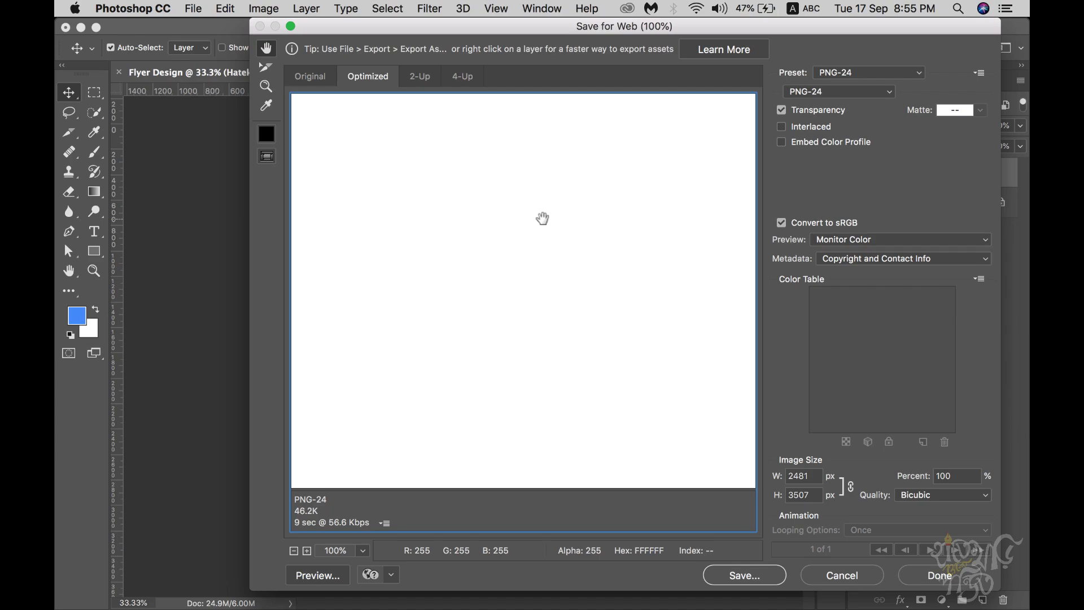
drag(661, 27, 571, 27)
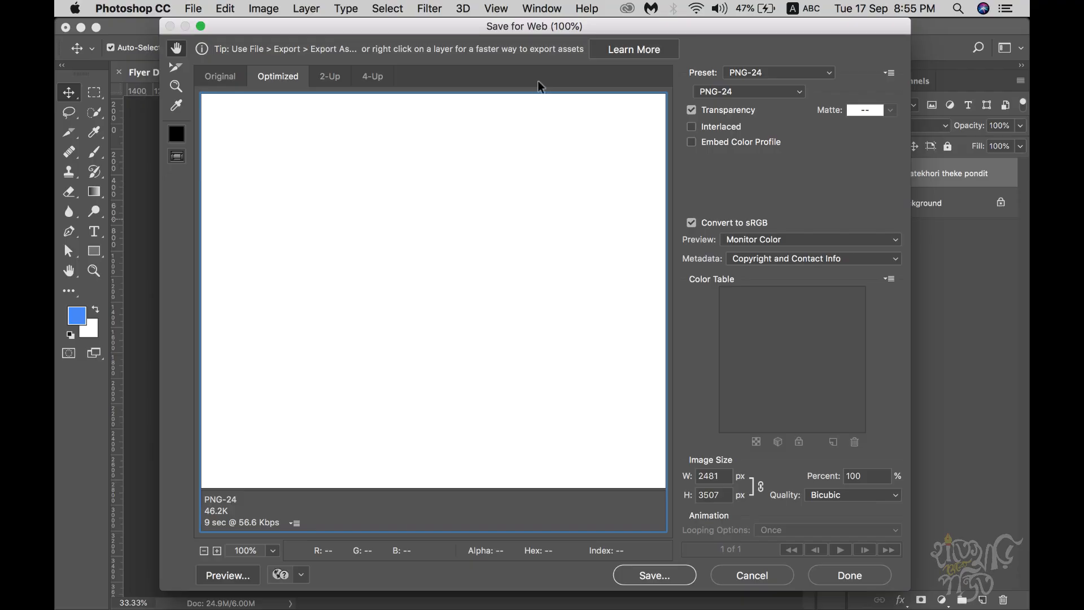
click(747, 90)
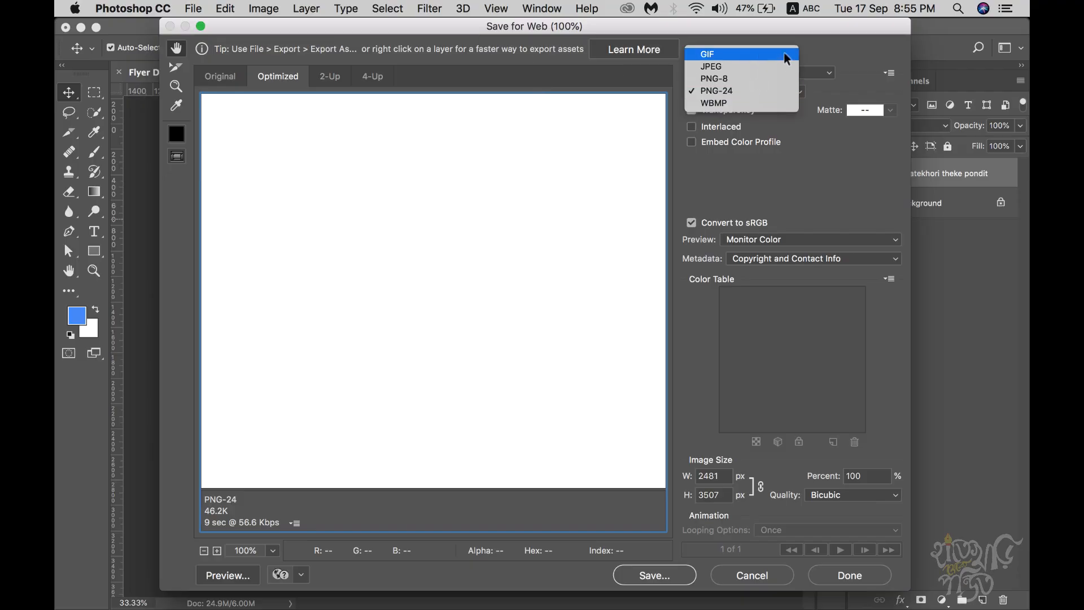
click(835, 54)
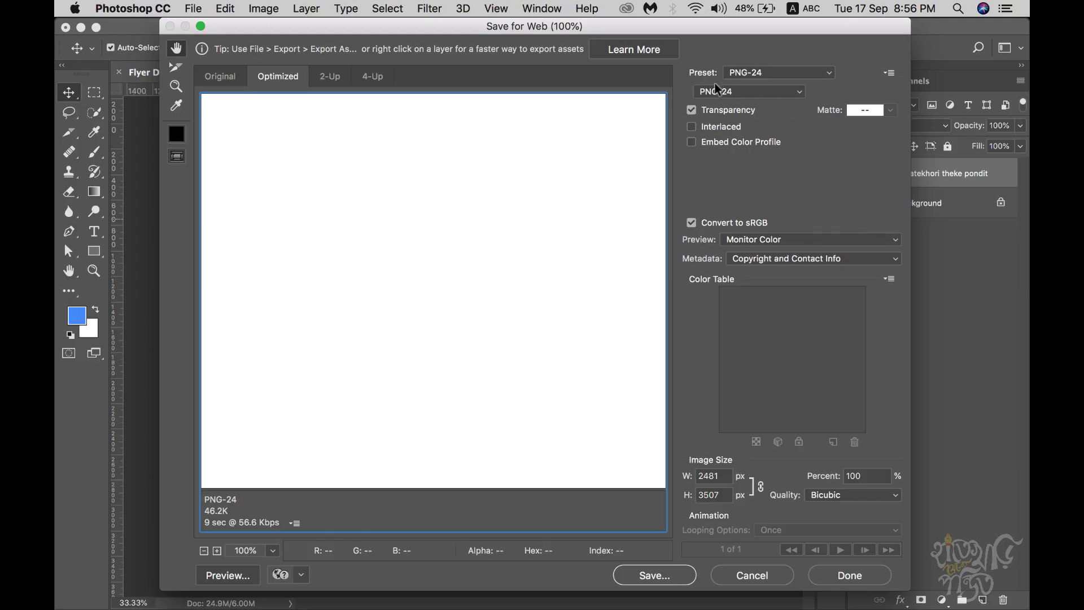
click(761, 70)
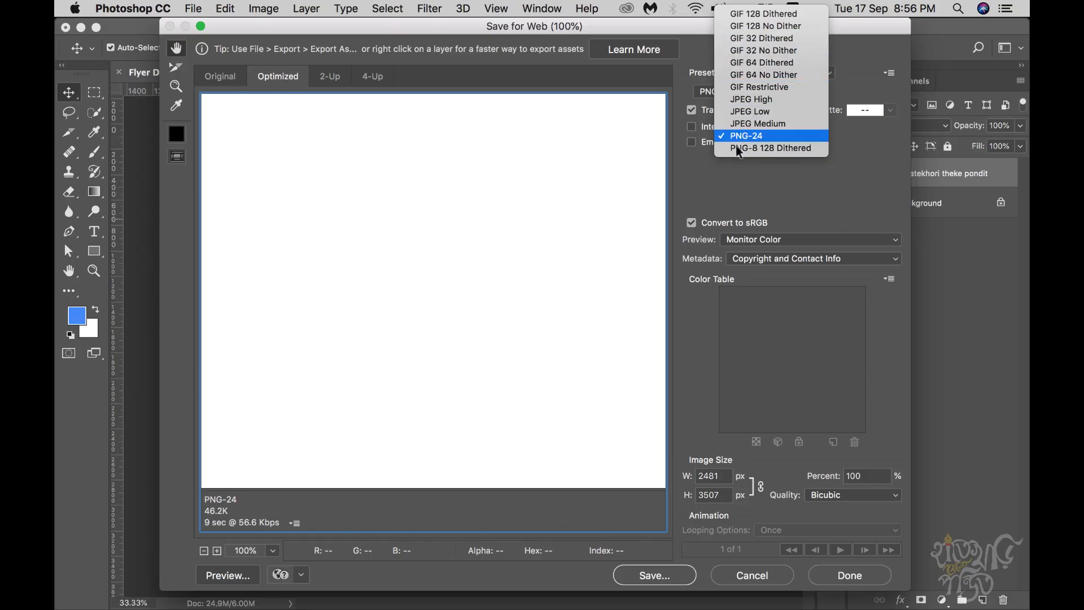
click(715, 189)
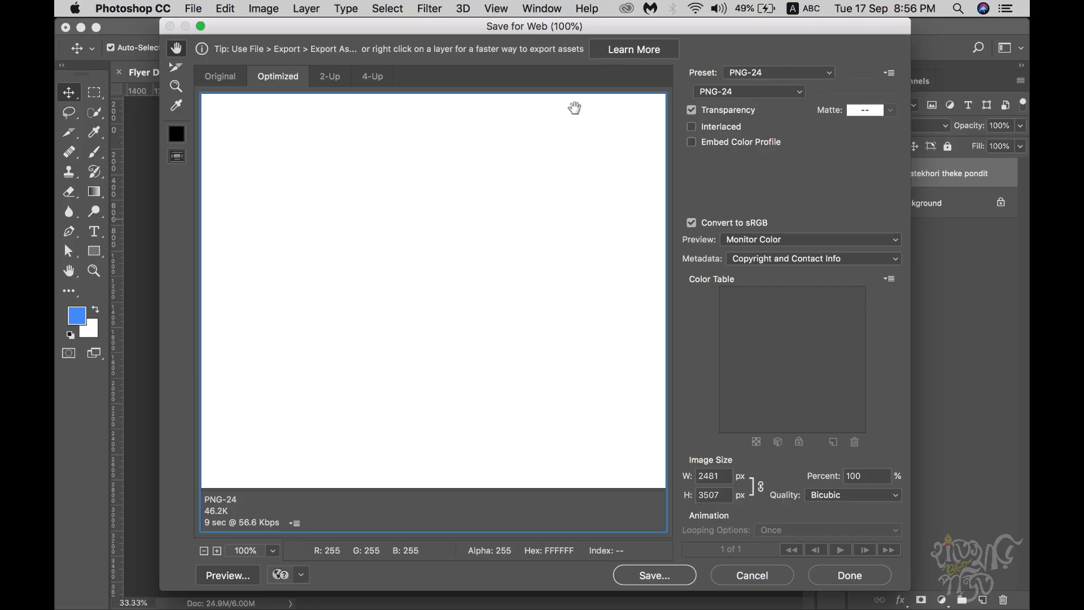
Inspect the flyer's heading text in the export preview and check the export image's width and height
scroll(476, 256, down, 5)
drag(538, 327, 334, 230)
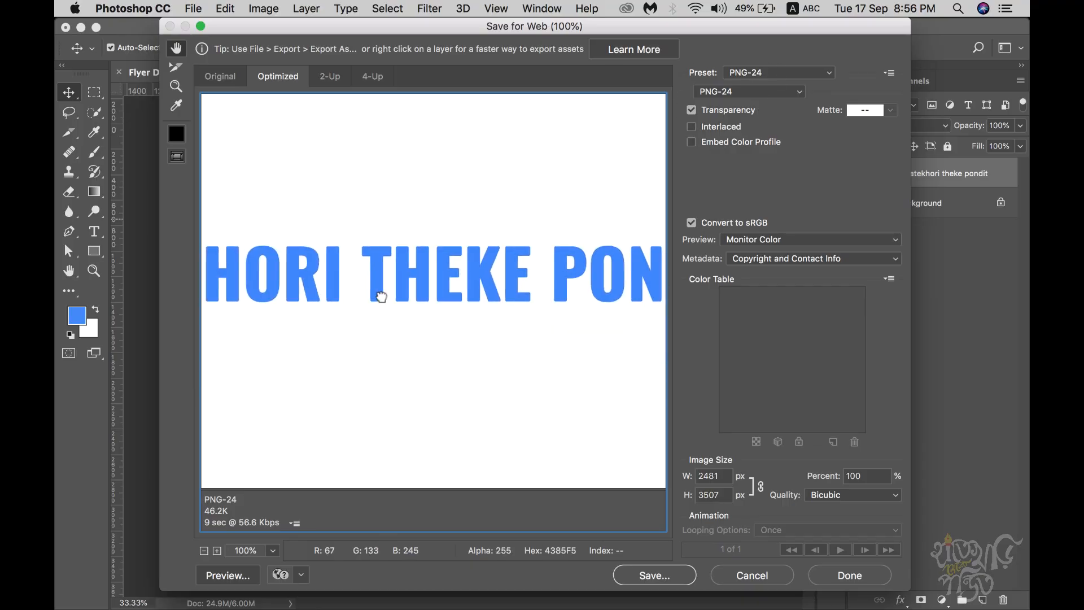
drag(353, 296, 585, 283)
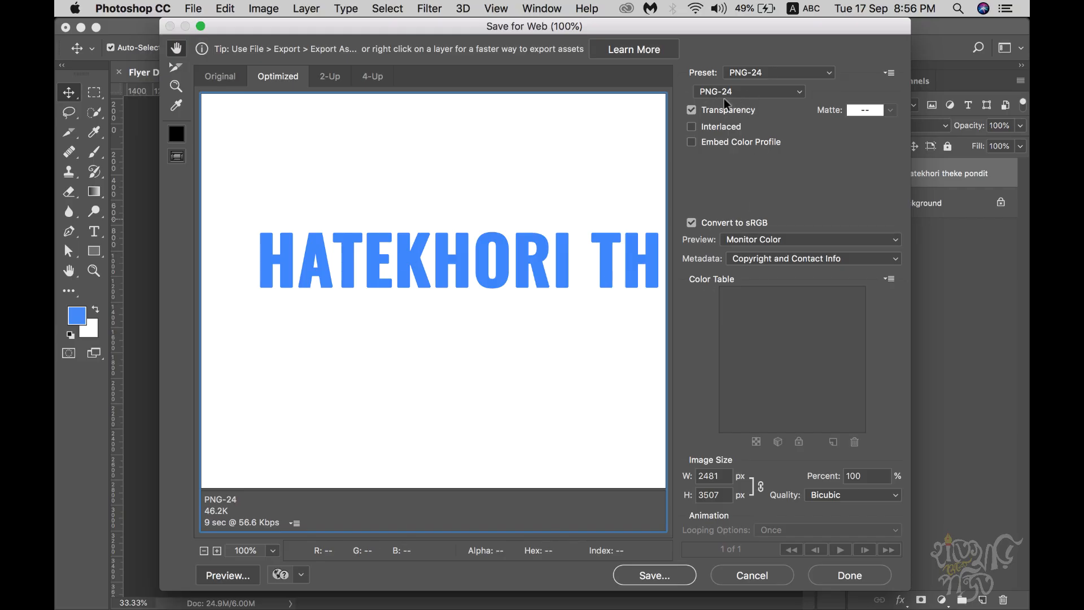
double_click(717, 476)
click(714, 496)
click(709, 477)
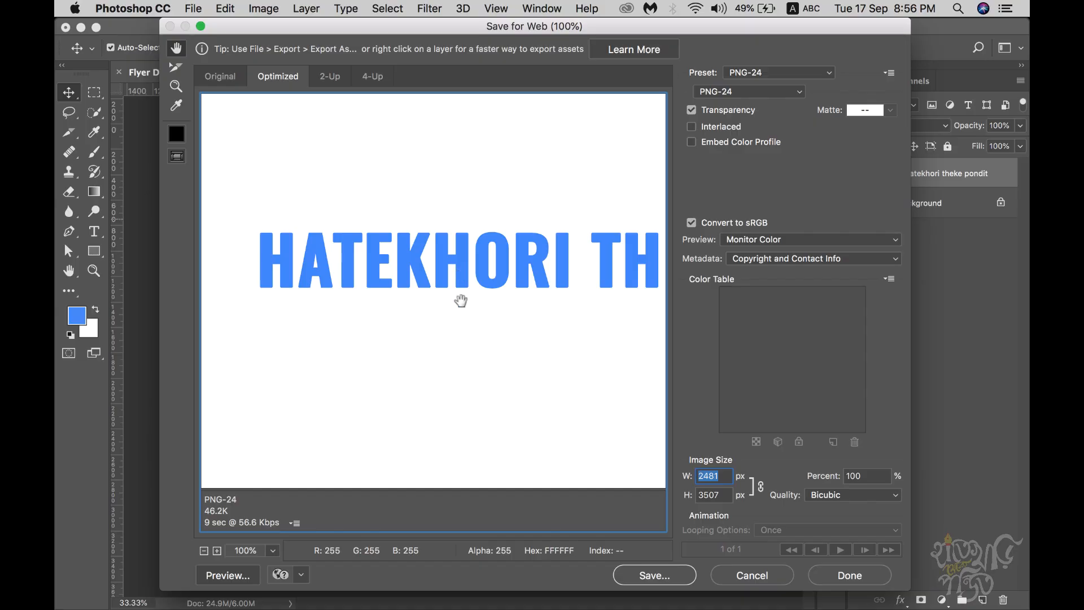
click(715, 478)
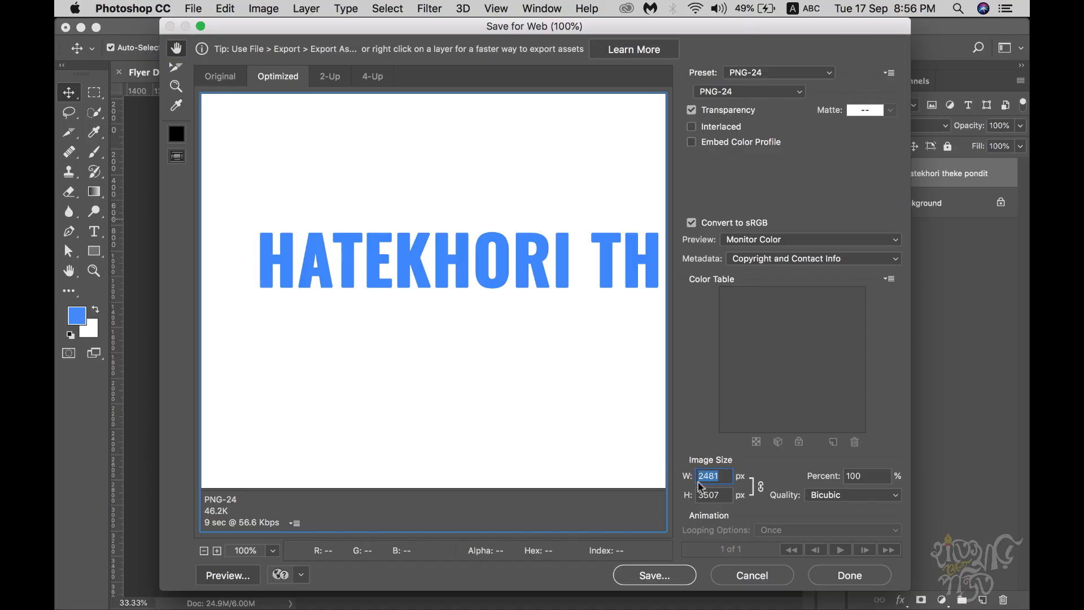
key(Tab)
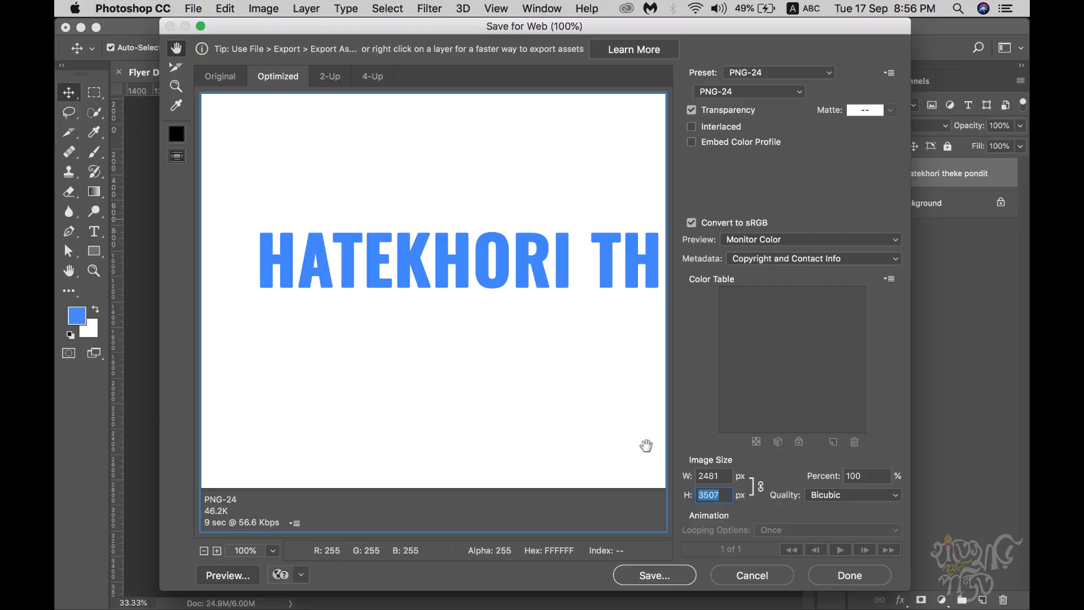
drag(525, 322, 536, 343)
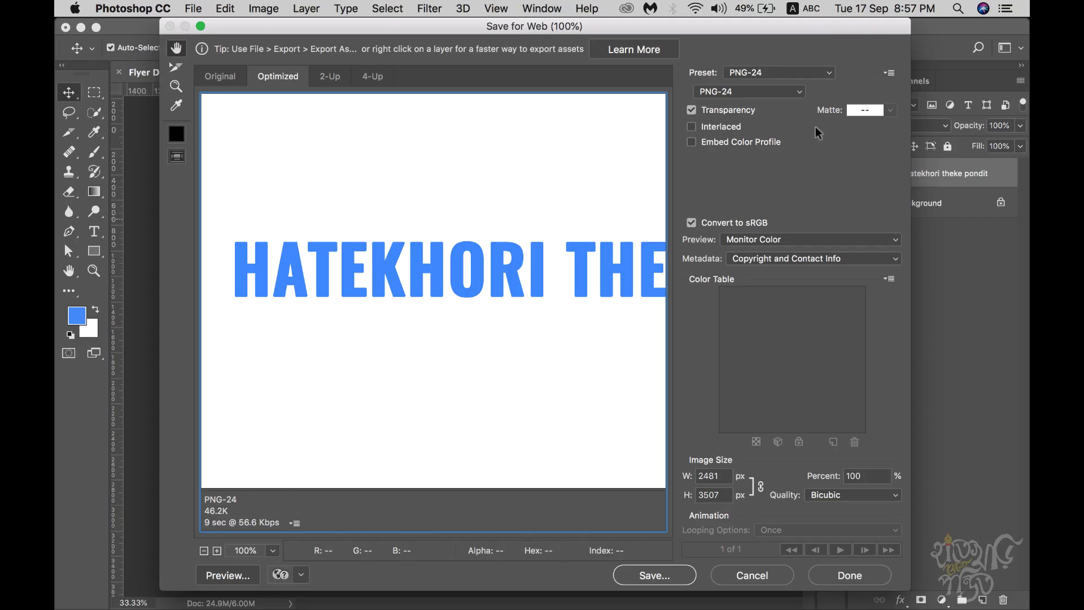
Set the export image width to 1500 px with the proportions kept linked
double_click(716, 477)
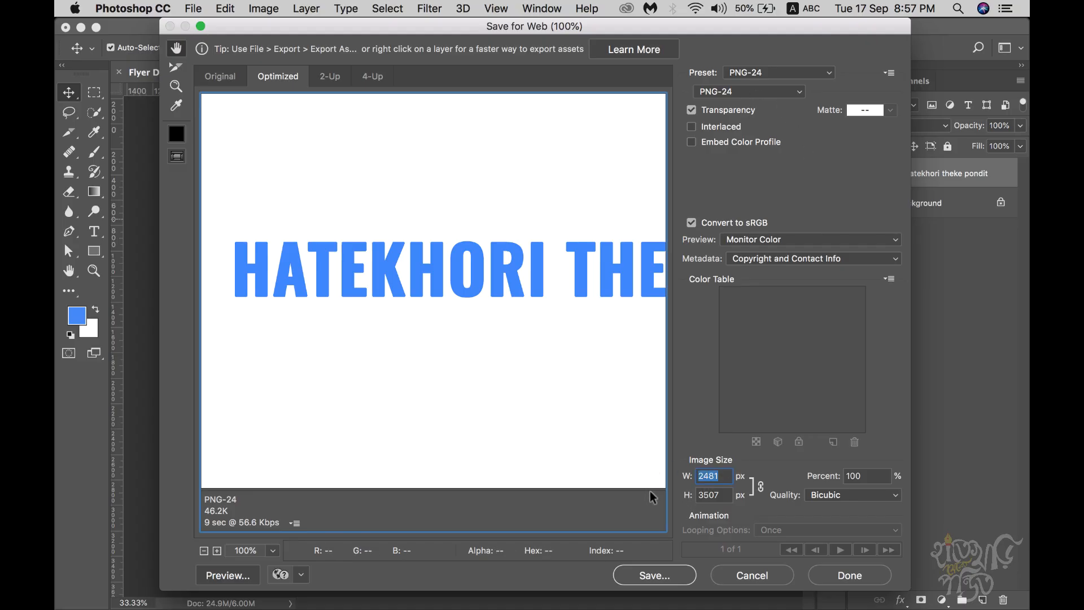
text(1500)
click(716, 496)
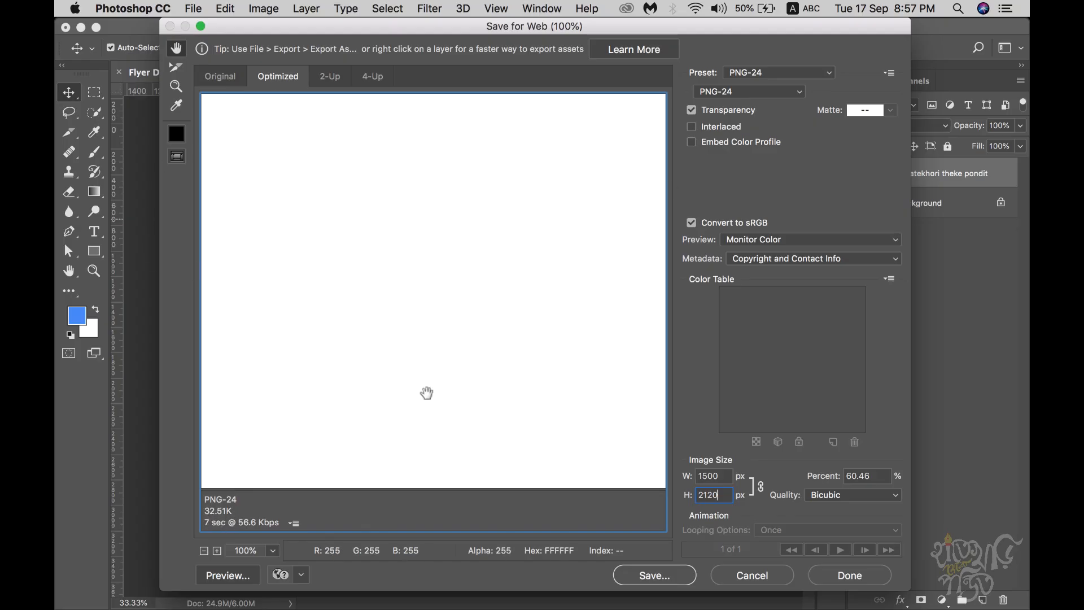
Change the export format to JPEG, try quality 100, and bring the quality back to 70
click(755, 92)
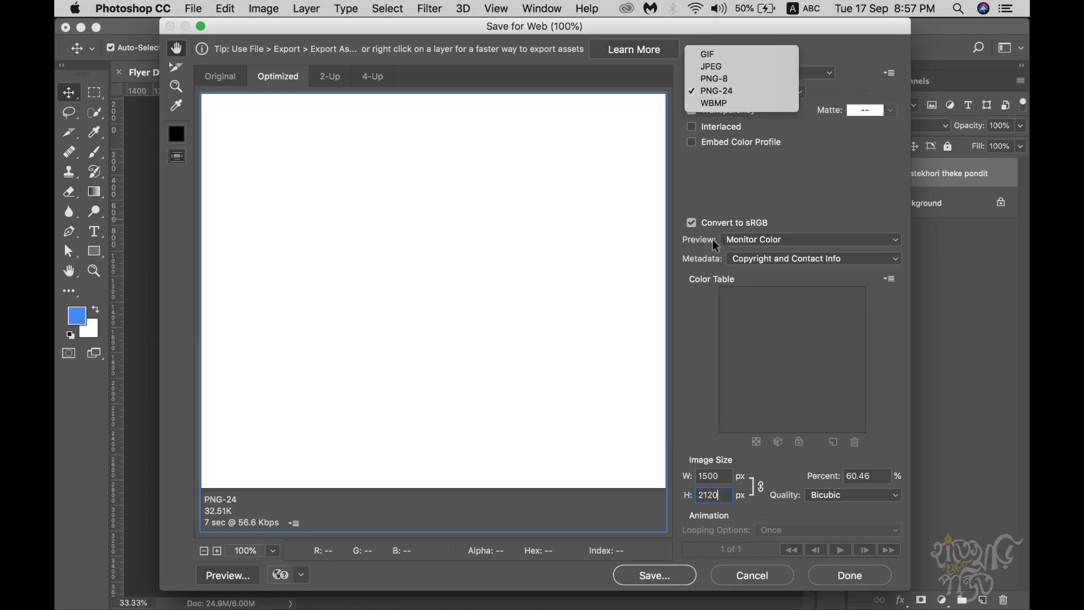
click(728, 66)
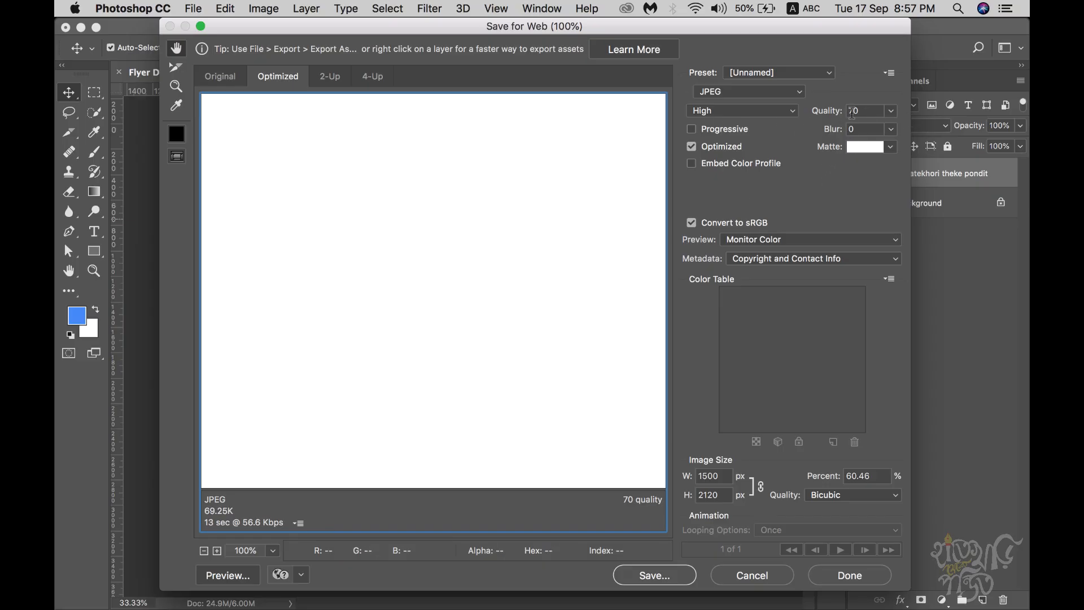
click(897, 116)
drag(868, 128, 900, 138)
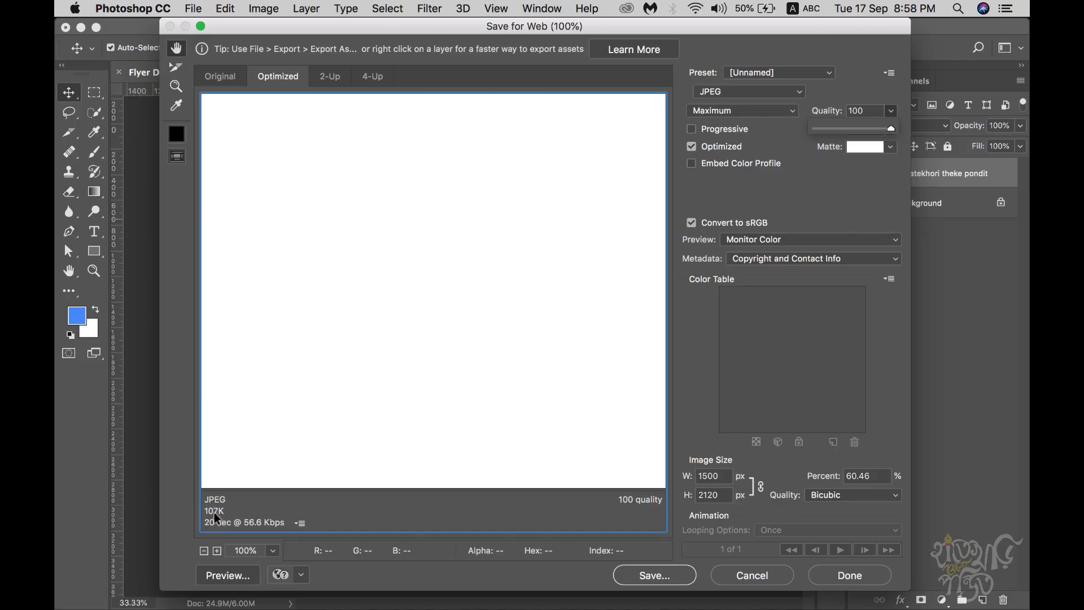
drag(892, 130, 858, 130)
drag(857, 129, 870, 129)
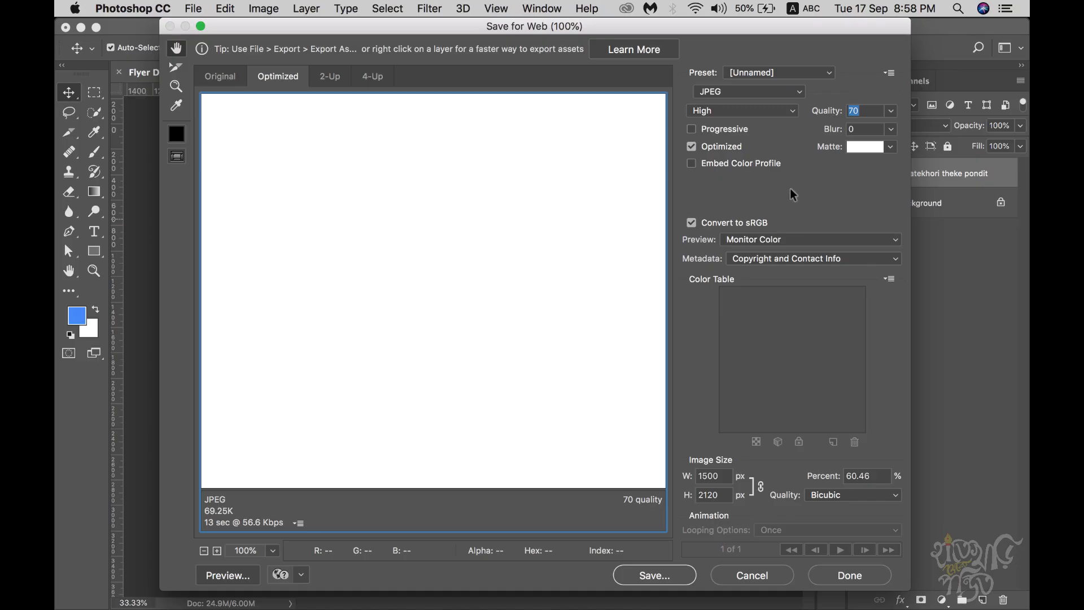
Check the heading text in the JPEG preview, and leave Save for Web without exporting
drag(459, 116, 448, 466)
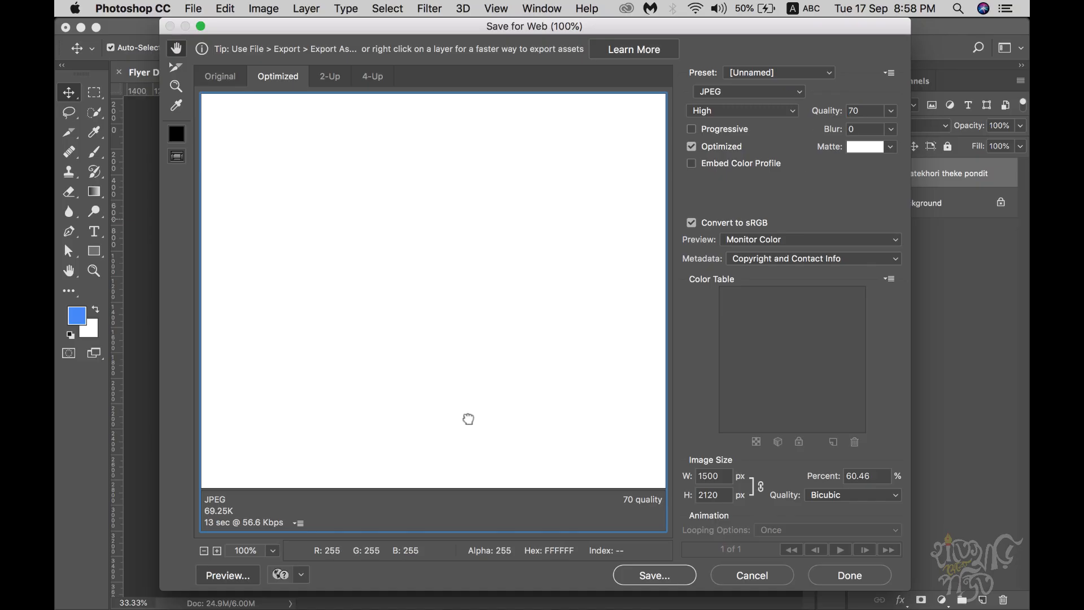
drag(505, 188, 423, 480)
drag(565, 260, 648, 294)
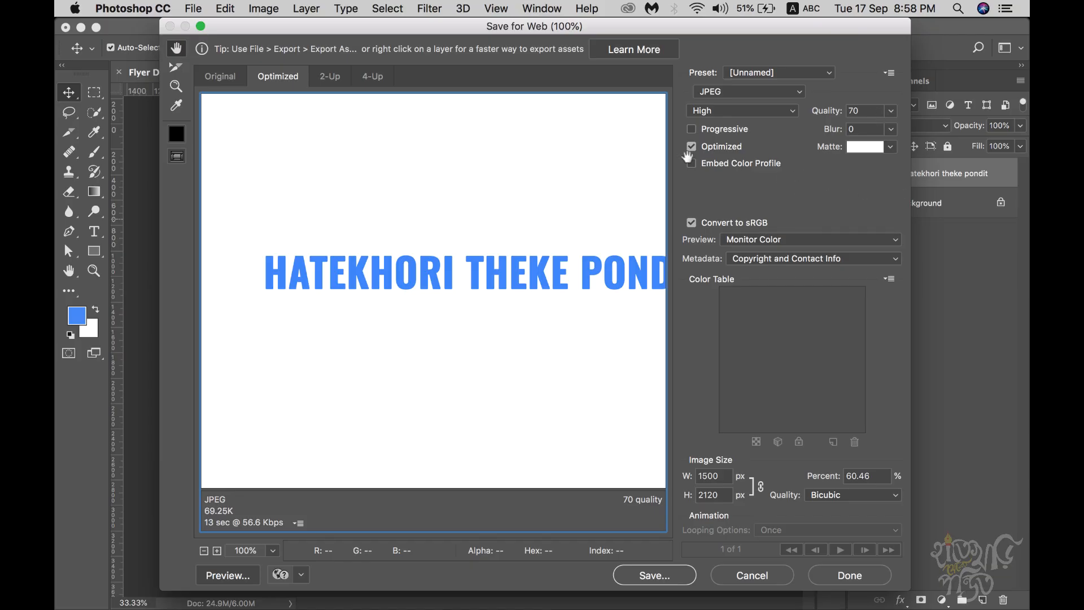
click(768, 576)
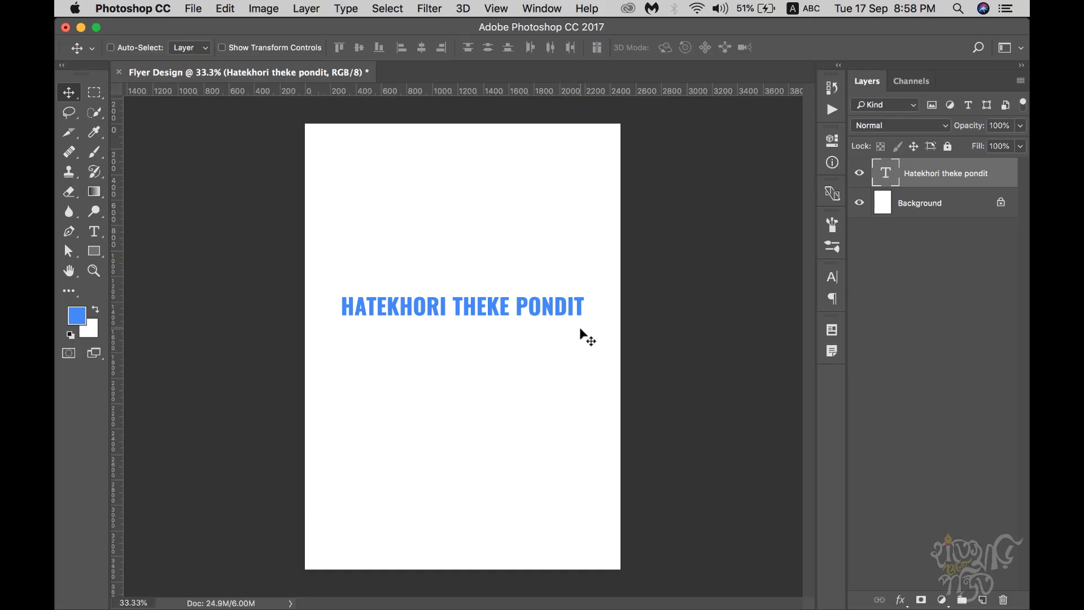